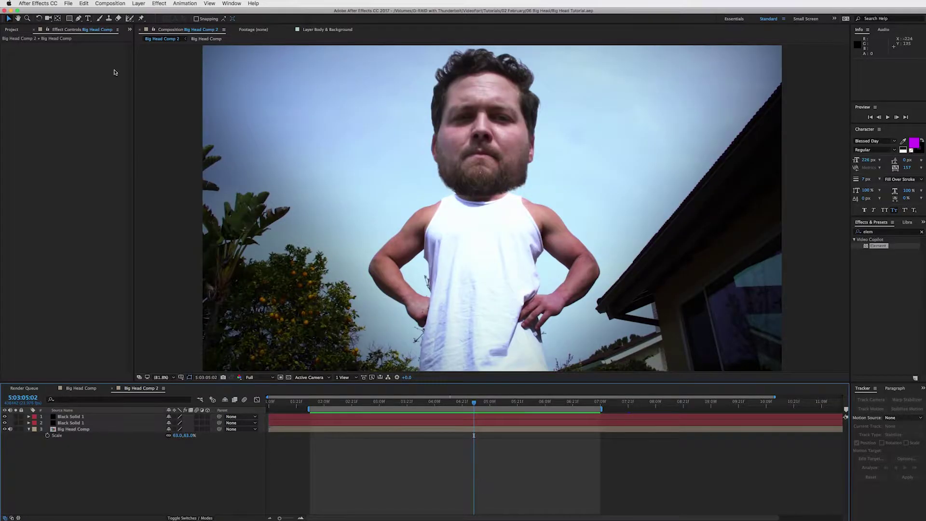
Step: Create a C0083 composition from C0081.MP4 and locate where the man starts posing
{"action": "left_click", "coordinate": [13, 30]}
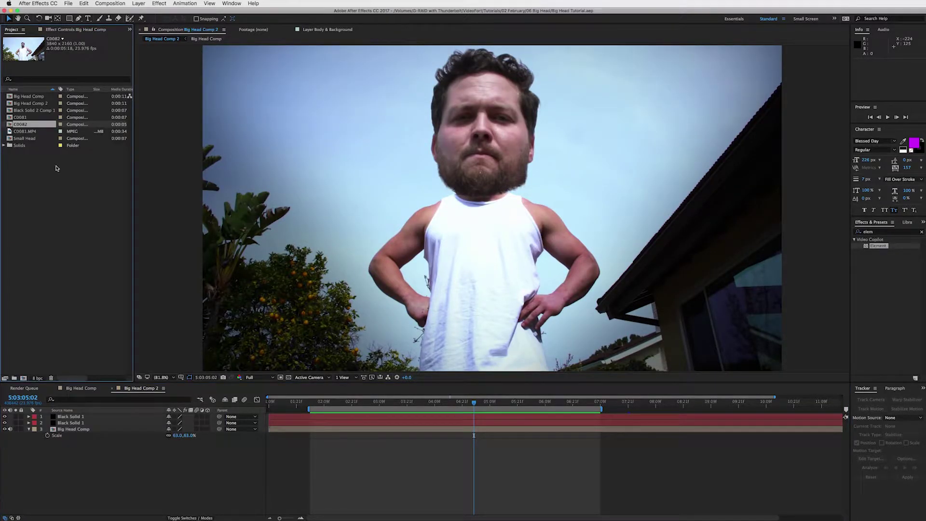
{"action": "left_click_drag", "start_coordinate": [30, 133], "coordinate": [25, 380]}
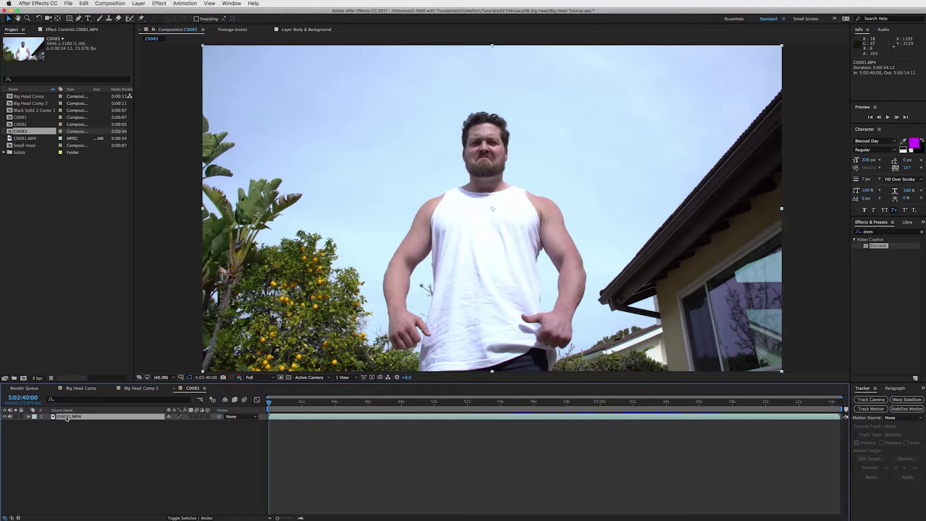
{"action": "left_click", "coordinate": [586, 408]}
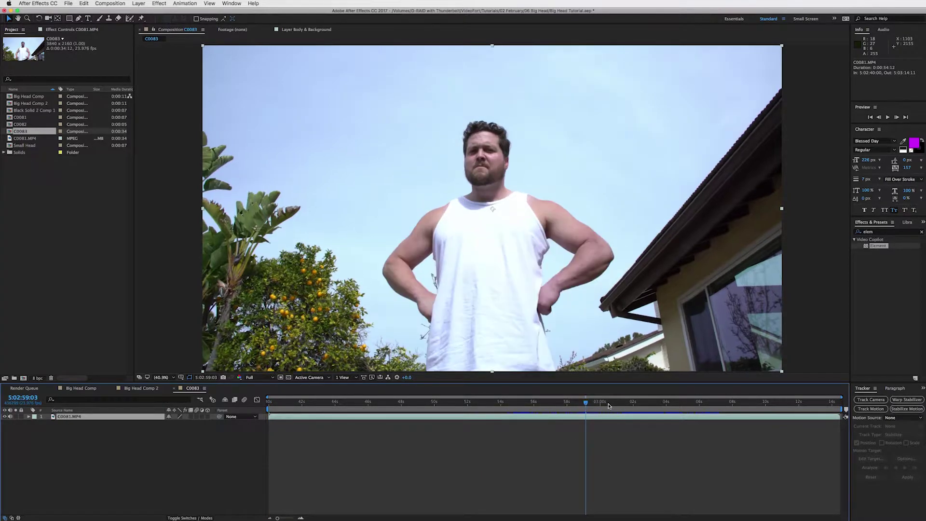
{"action": "left_click_drag", "start_coordinate": [601, 406], "coordinate": [626, 404]}
Step: Set the work area from the pose to the thumbs-up, trim the comp to it, and preview
{"action": "key", "text": "b"}
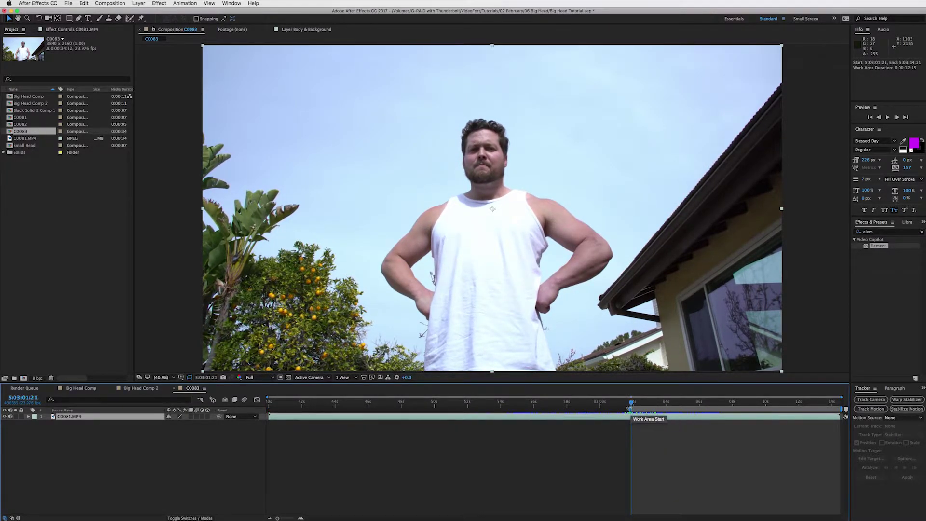
{"action": "left_click_drag", "start_coordinate": [632, 402], "coordinate": [715, 404]}
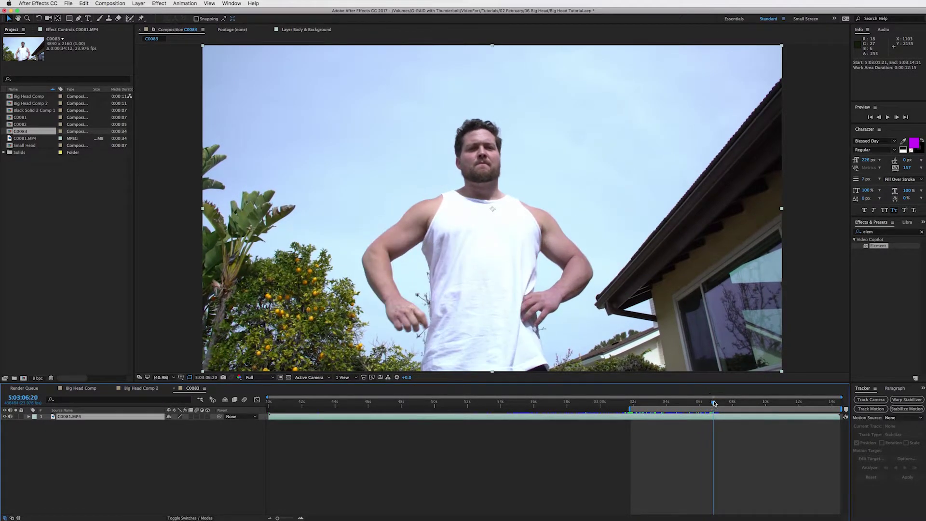
{"action": "key", "text": "n"}
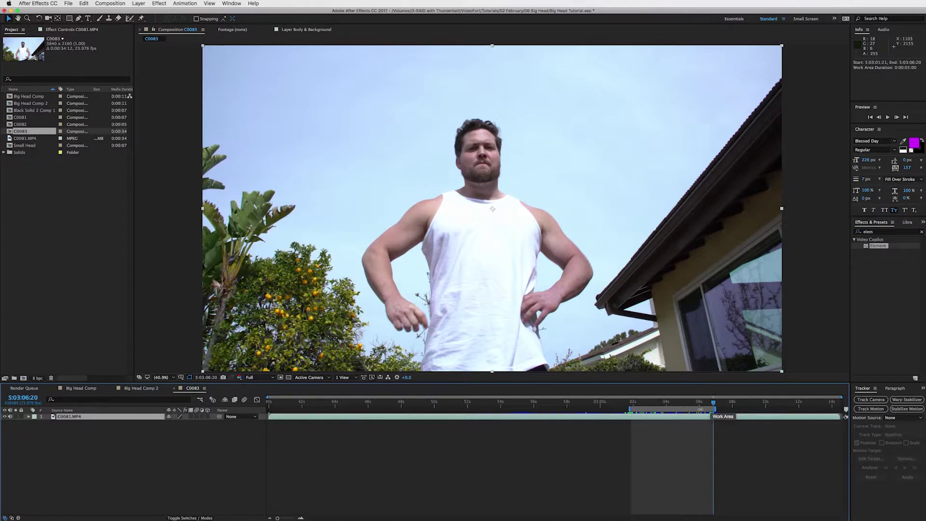
{"action": "right_click", "coordinate": [701, 410]}
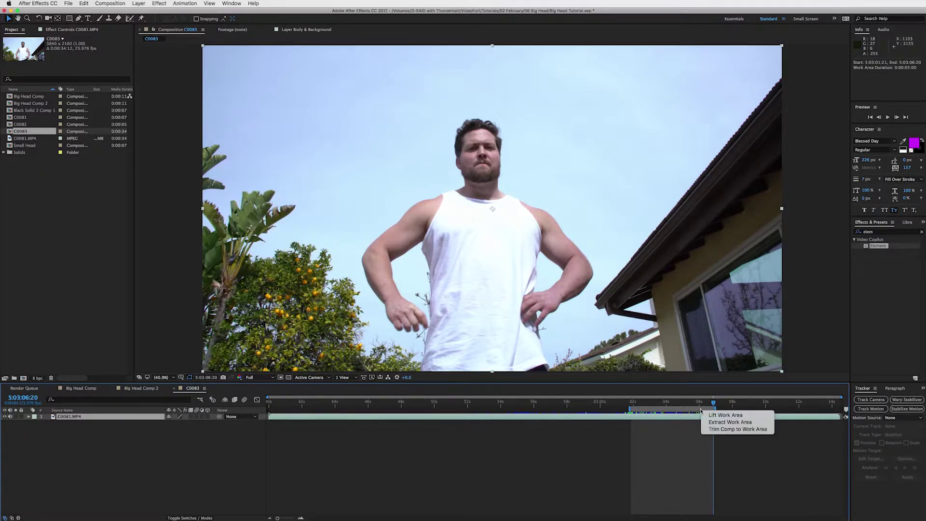
{"action": "left_click", "coordinate": [733, 429]}
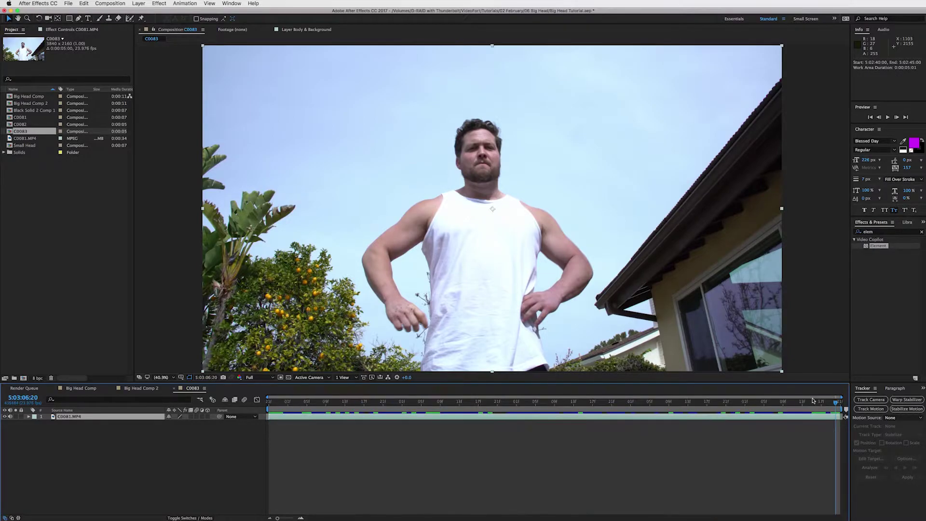
{"action": "key", "text": "space"}
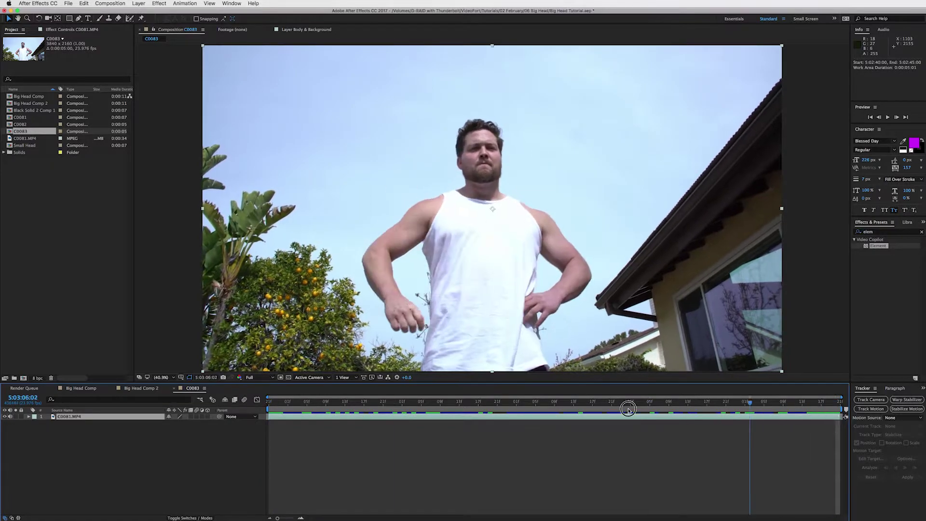
Step: Start motion tracking on the footage and place Track Point 1 on the man's nose at the first frame
{"action": "left_click", "coordinate": [343, 388]}
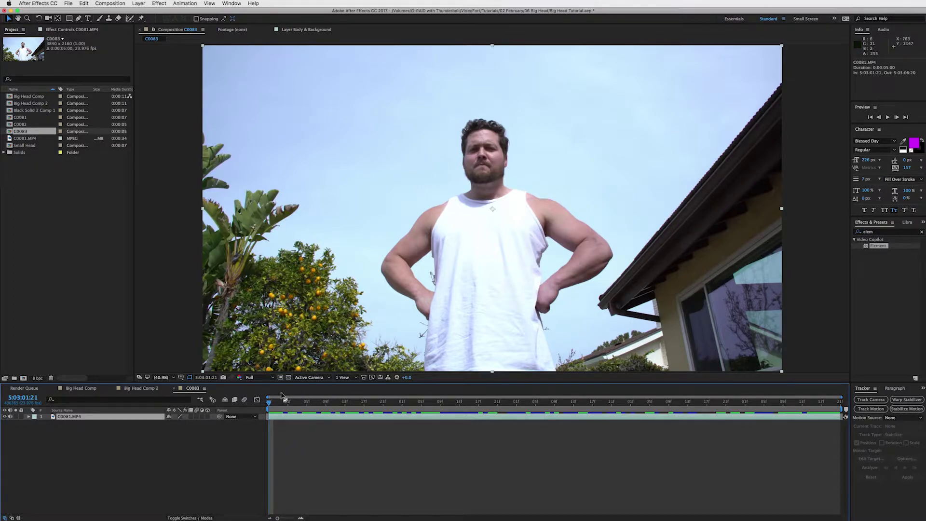
{"action": "mouse_move", "coordinate": [278, 405]}
{"action": "left_mouse_down"}
{"action": "mouse_move", "coordinate": [756, 397]}
{"action": "mouse_move", "coordinate": [273, 396]}
{"action": "left_mouse_up"}
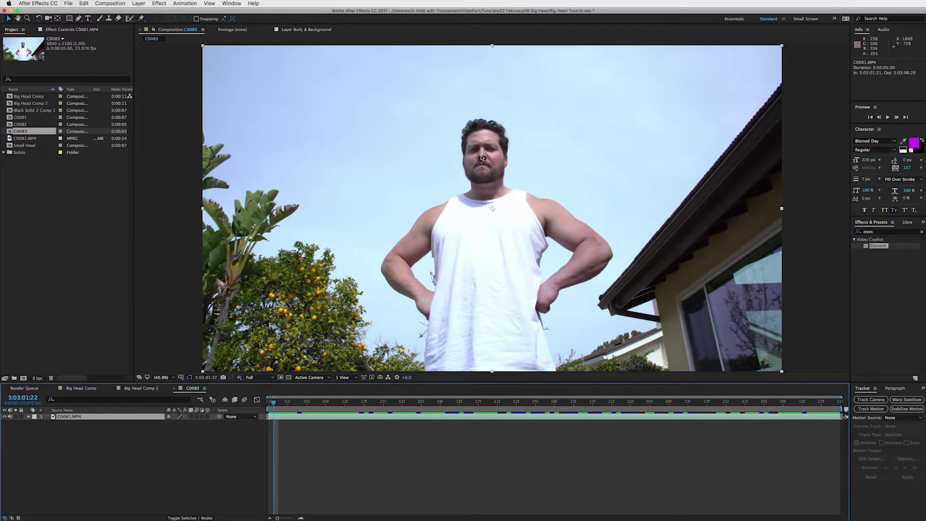
{"action": "left_click", "coordinate": [878, 411]}
{"action": "left_click", "coordinate": [868, 409]}
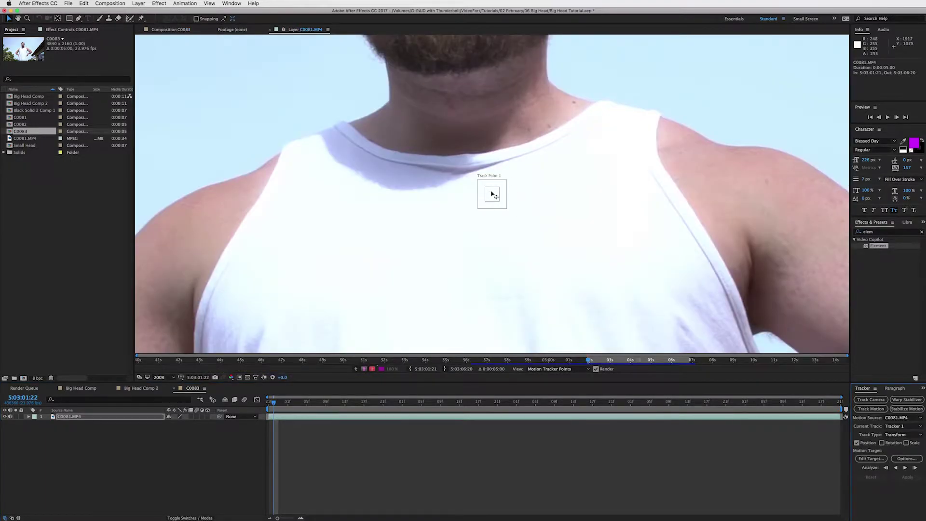
{"action": "left_click_drag", "start_coordinate": [501, 185], "coordinate": [495, 46]}
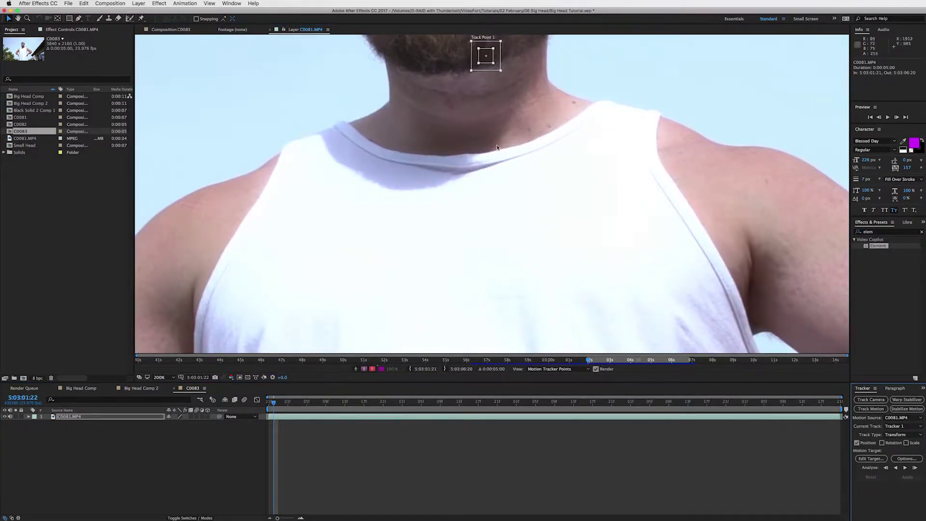
{"action": "left_click_drag", "start_coordinate": [535, 93], "coordinate": [511, 170]}
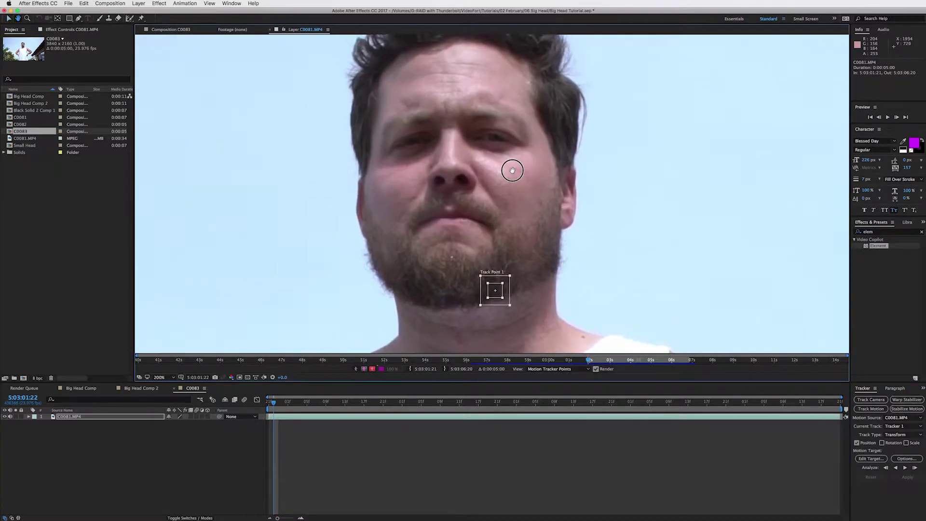
{"action": "left_click_drag", "start_coordinate": [496, 293], "coordinate": [476, 173]}
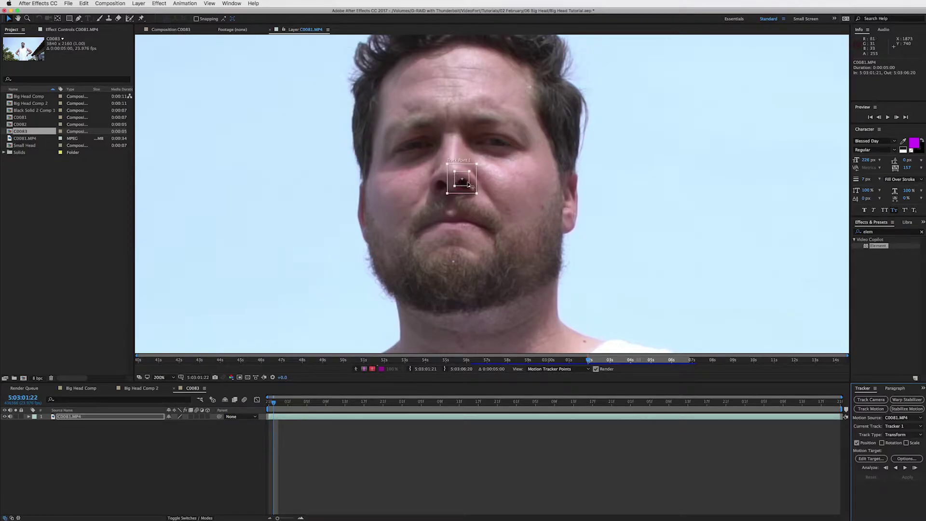
{"action": "left_click_drag", "start_coordinate": [474, 181], "coordinate": [476, 181]}
{"action": "left_click_drag", "start_coordinate": [271, 407], "coordinate": [269, 405]}
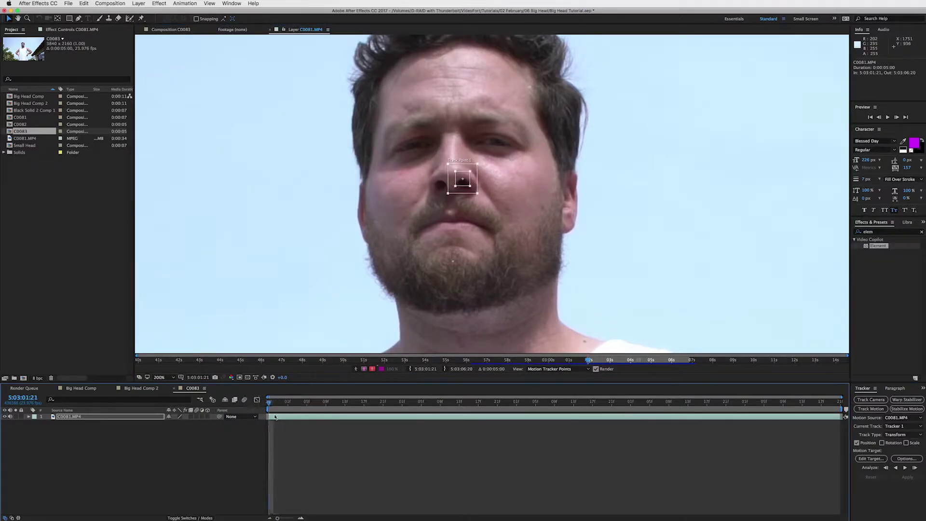
{"action": "left_click_drag", "start_coordinate": [474, 181], "coordinate": [477, 192]}
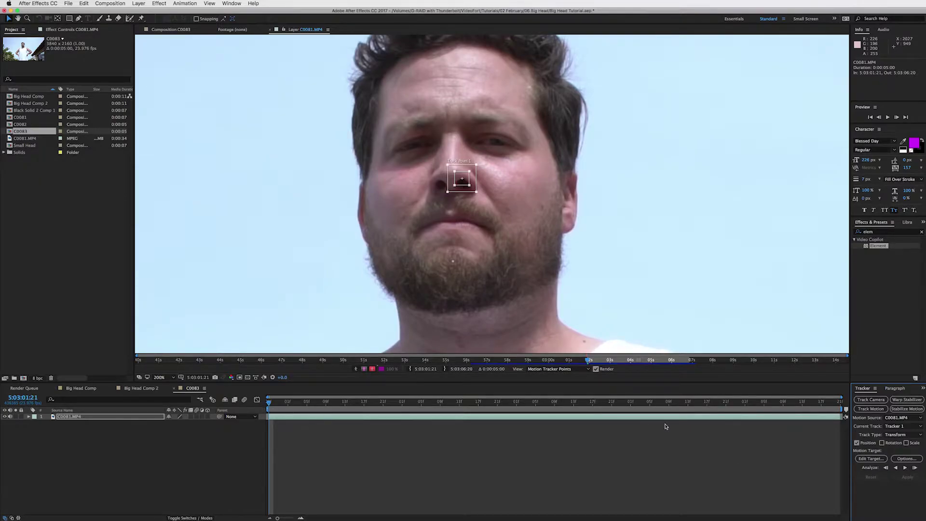
Step: Analyze the nose track forward and review it across the clip
{"action": "left_click", "coordinate": [906, 468]}
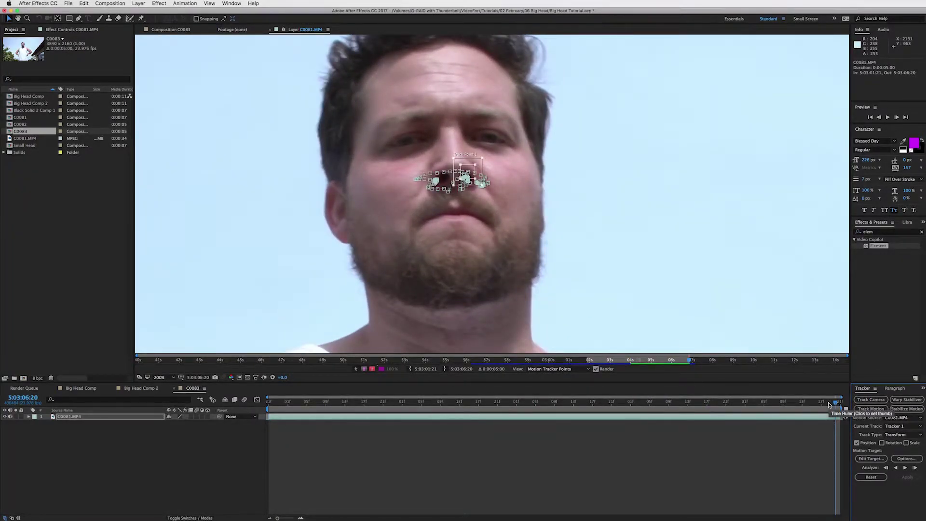
{"action": "left_click_drag", "start_coordinate": [830, 405], "coordinate": [668, 405]}
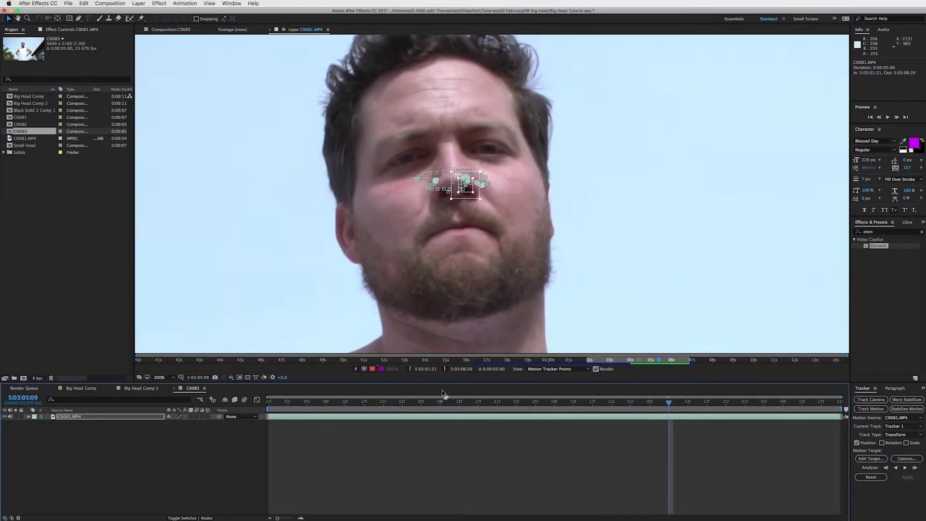
{"action": "left_click_drag", "start_coordinate": [422, 400], "coordinate": [464, 405]}
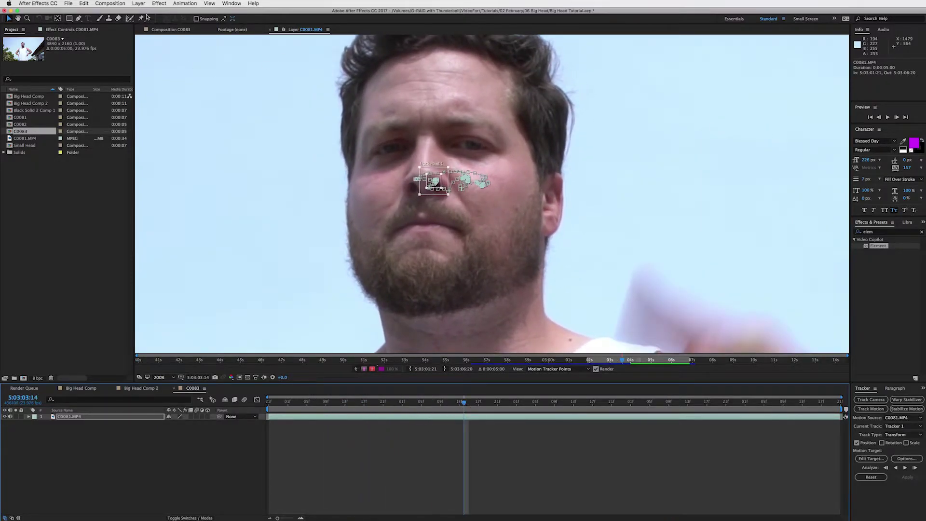
Step: Add a new Null Object layer to the C0083 comp
{"action": "left_click", "coordinate": [139, 4]}
{"action": "mouse_move", "coordinate": [183, 12]}
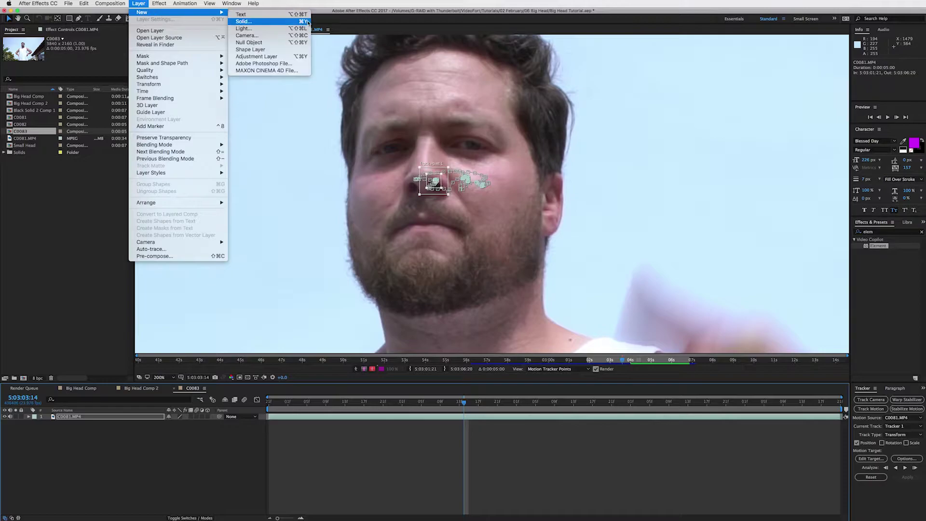
{"action": "left_click", "coordinate": [288, 42]}
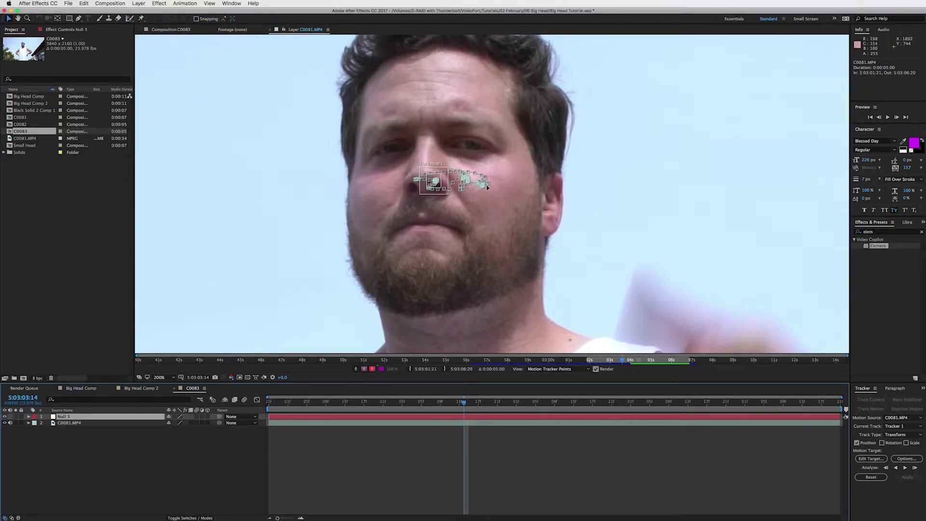
Step: Set Null 5 as the motion target and apply the track in X and Y
{"action": "left_click", "coordinate": [878, 460]}
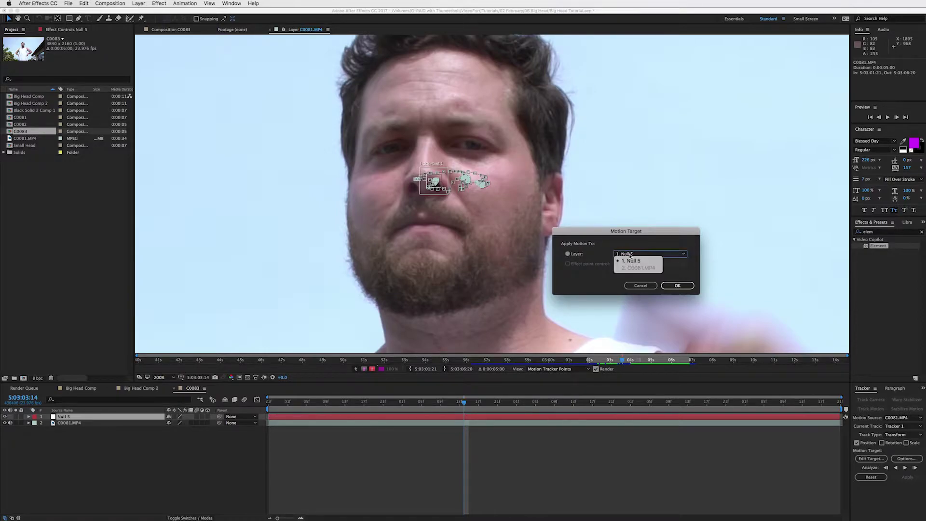
{"action": "left_click", "coordinate": [639, 261]}
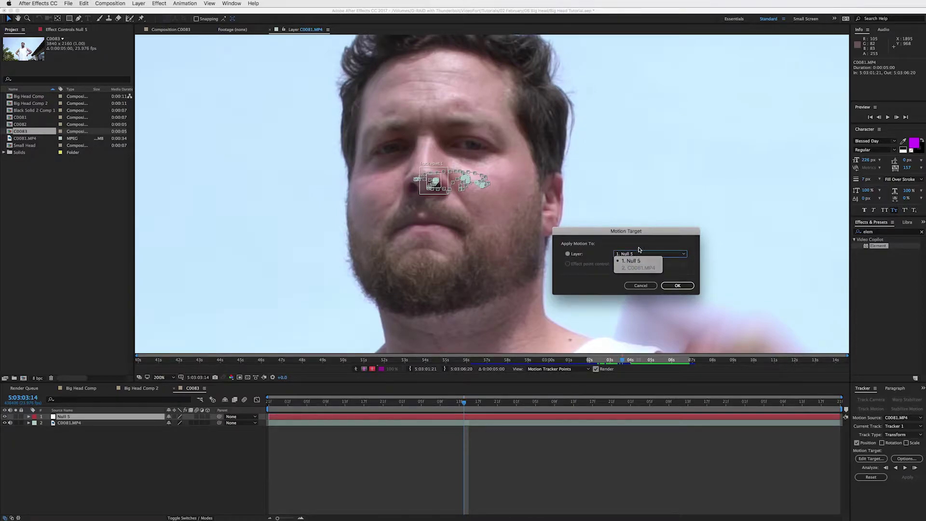
{"action": "left_click", "coordinate": [677, 286]}
{"action": "left_click", "coordinate": [911, 478]}
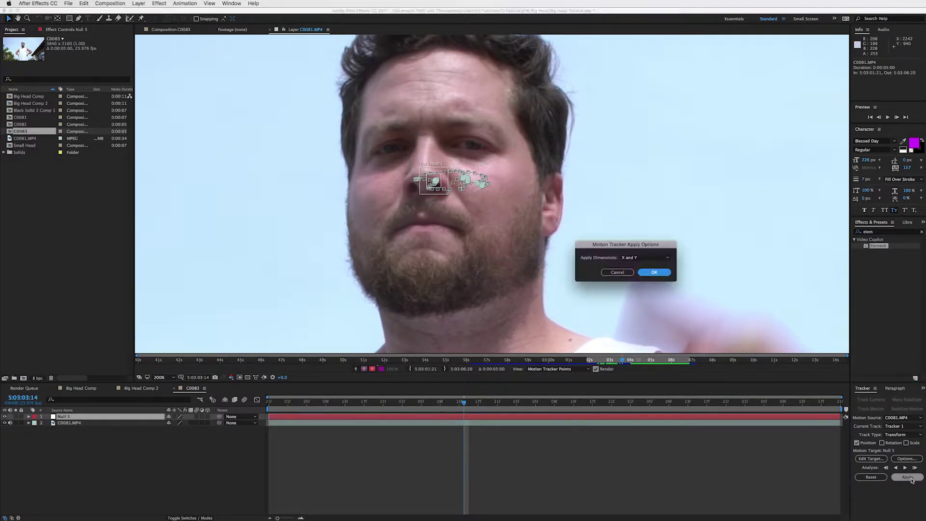
{"action": "left_click", "coordinate": [653, 272]}
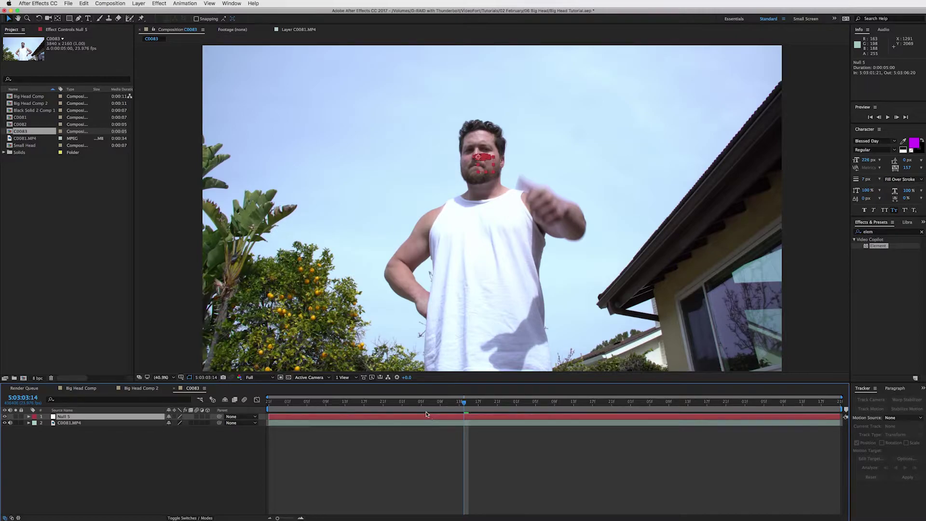
Step: Verify Null 5's Position keyframes follow the face, then collapse and hide Null 5
{"action": "key", "text": "p"}
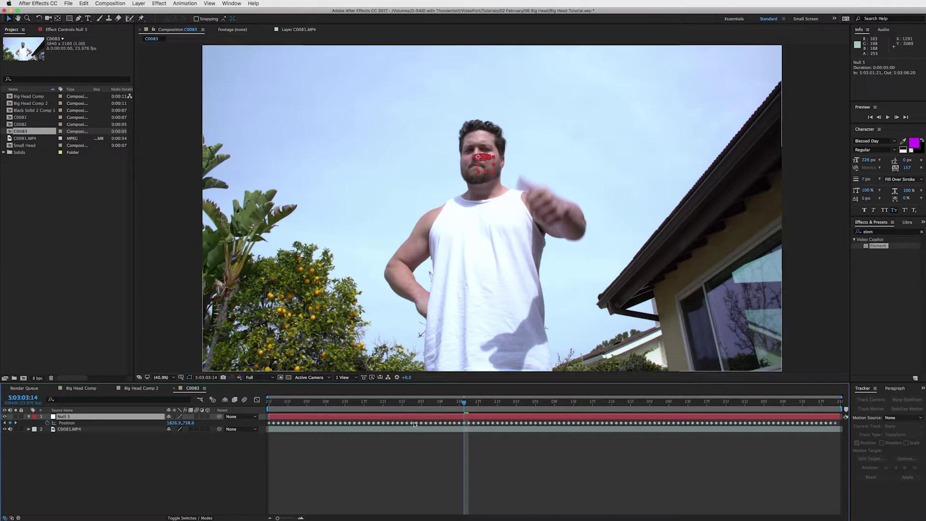
{"action": "left_click_drag", "start_coordinate": [461, 403], "coordinate": [265, 393]}
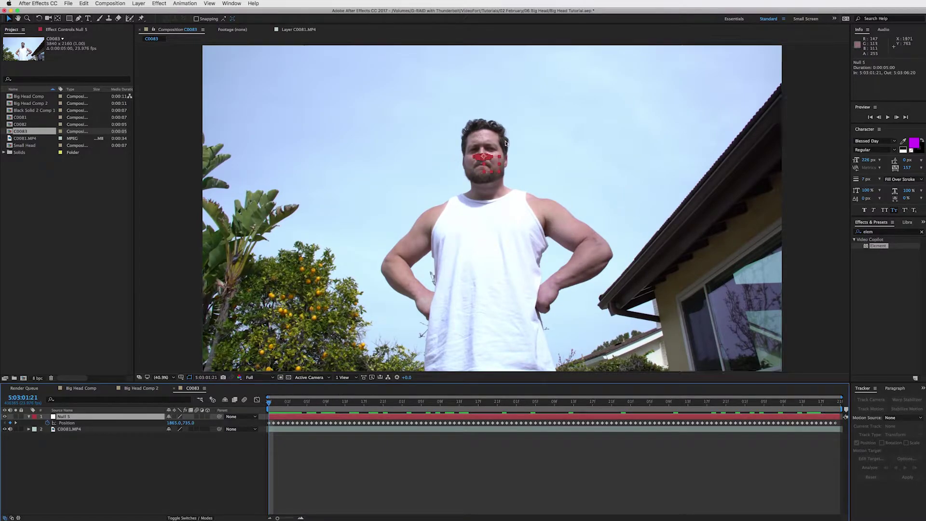
{"action": "left_click", "coordinate": [331, 431]}
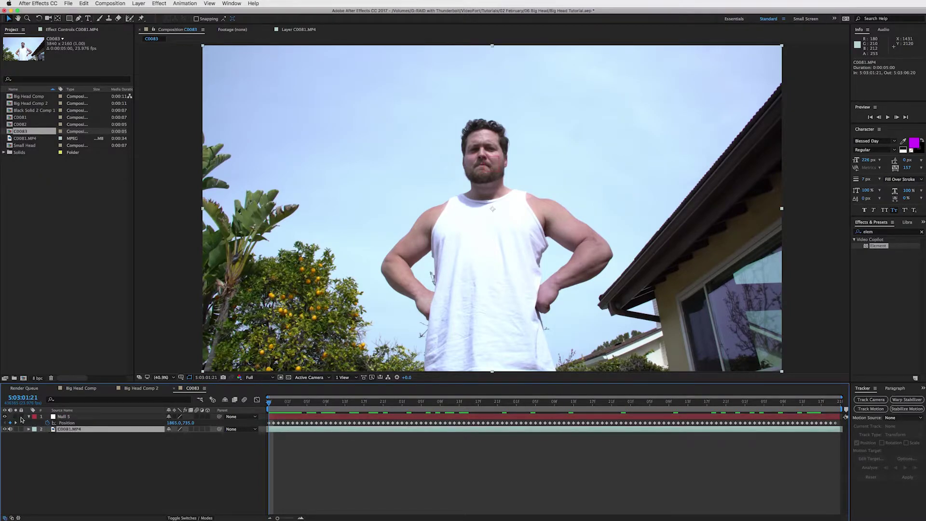
{"action": "left_click", "coordinate": [29, 417]}
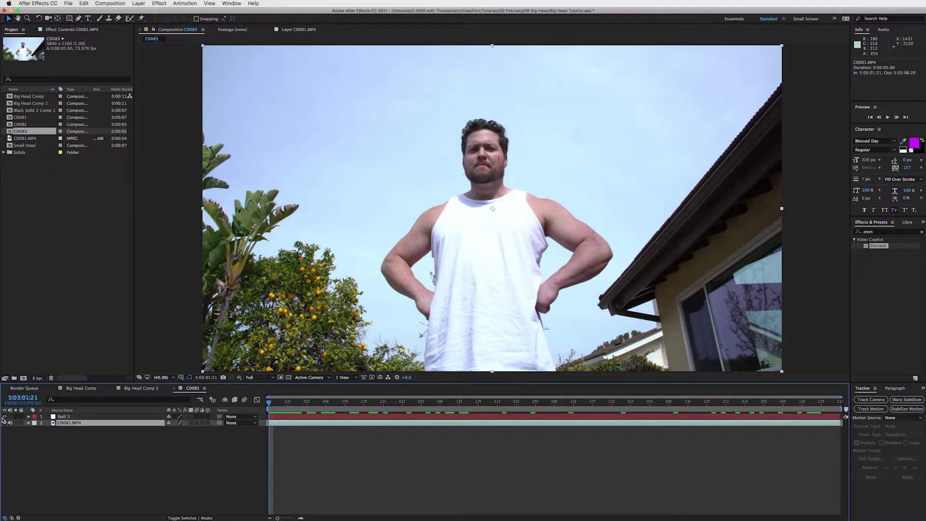
{"action": "left_click", "coordinate": [4, 416]}
Step: Zoom the composition viewer to 100% framed on the man's face
{"action": "mouse_move", "coordinate": [274, 407]}
{"action": "left_mouse_down"}
{"action": "mouse_move", "coordinate": [792, 400]}
{"action": "mouse_move", "coordinate": [269, 392]}
{"action": "left_mouse_up"}
{"action": "key", "text": "period"}
{"action": "key", "text": "period"}
{"action": "key", "text": "period"}
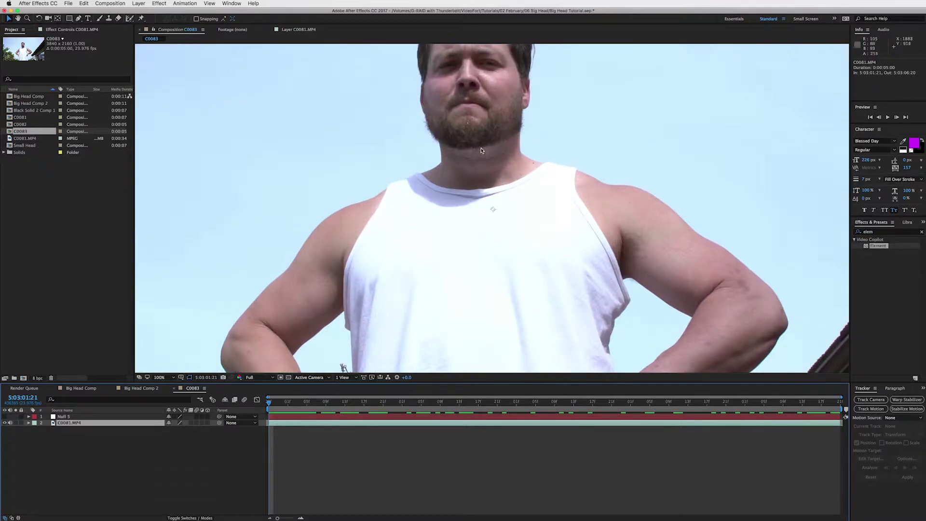
{"action": "left_click_drag", "start_coordinate": [484, 123], "coordinate": [490, 207]}
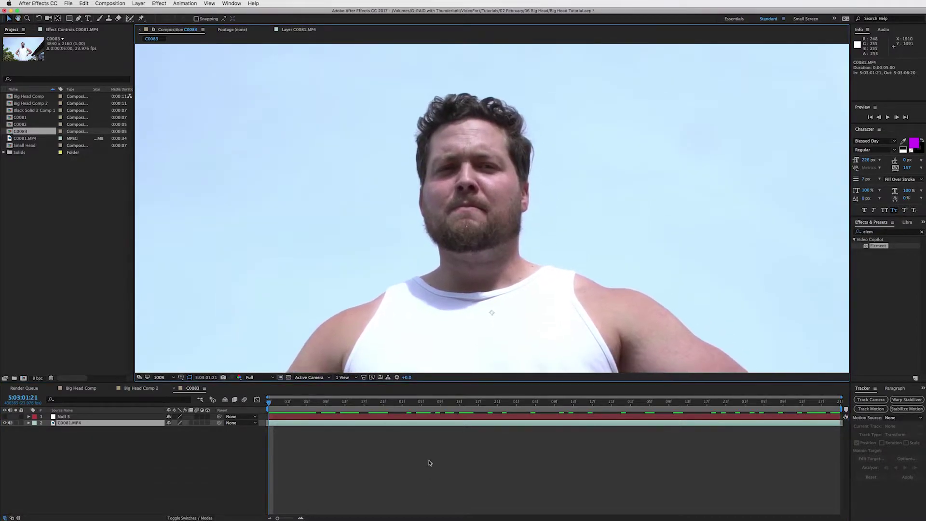
{"action": "left_click", "coordinate": [418, 410]}
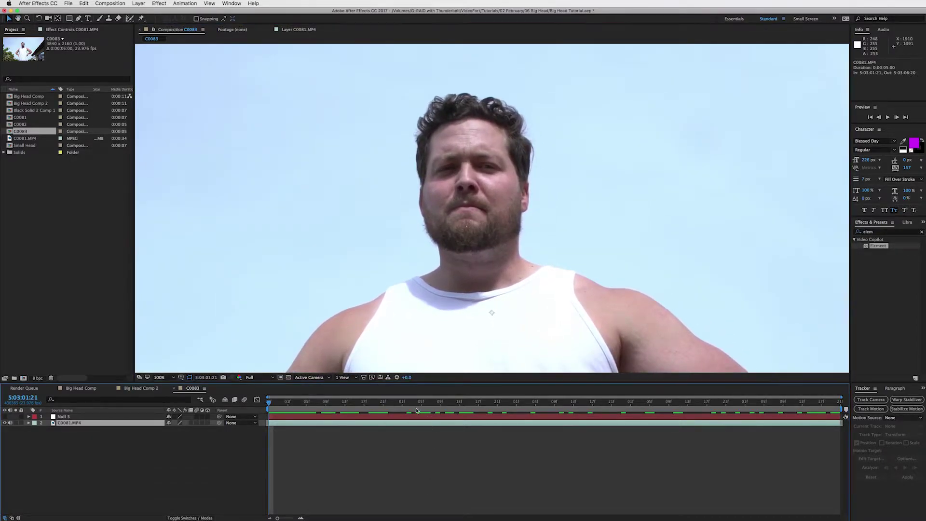
{"action": "left_click", "coordinate": [129, 20]}
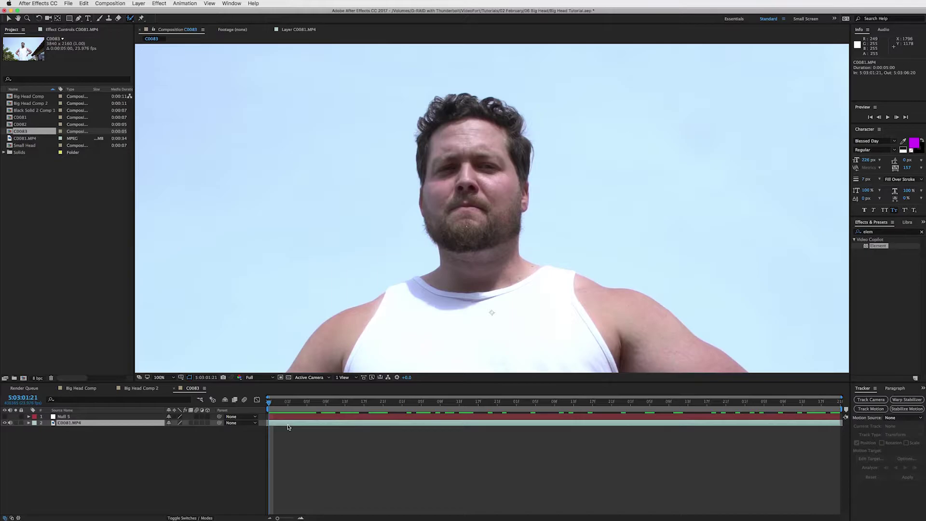
Step: In the C0081.MP4 Layer panel, Roto Brush the head as foreground and mark the neck as background
{"action": "double_click", "coordinate": [305, 427]}
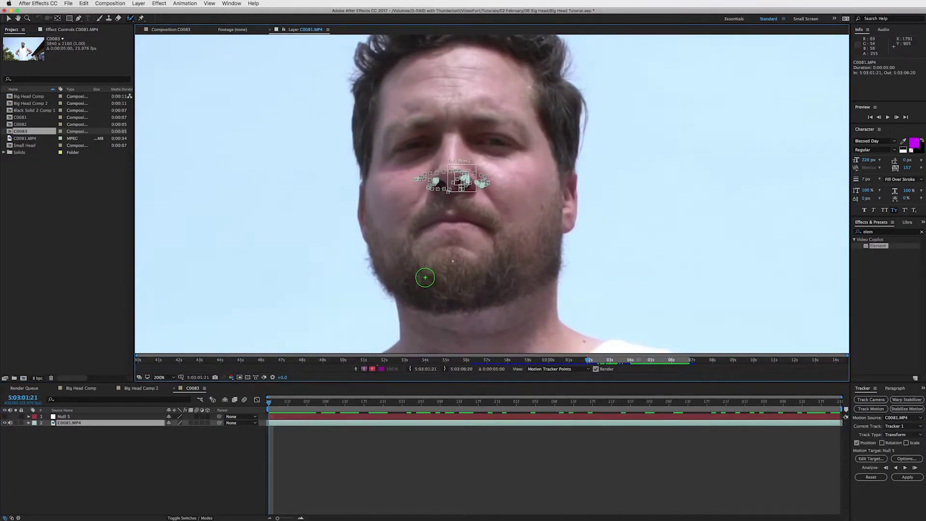
{"action": "key", "text": "comma"}
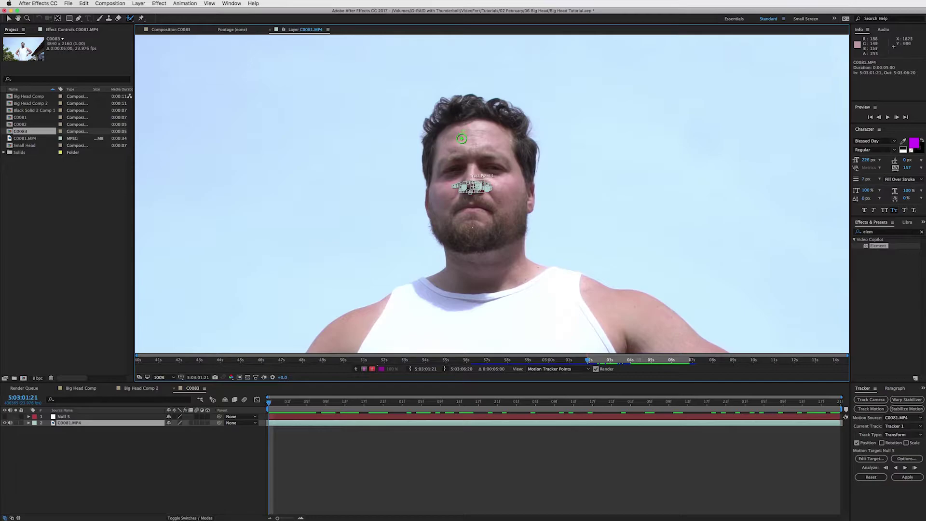
{"action": "mouse_move", "coordinate": [461, 139]}
{"action": "left_mouse_down"}
{"action": "mouse_move", "coordinate": [491, 138]}
{"action": "mouse_move", "coordinate": [509, 153]}
{"action": "mouse_move", "coordinate": [506, 201]}
{"action": "mouse_move", "coordinate": [486, 221]}
{"action": "mouse_move", "coordinate": [464, 214]}
{"action": "mouse_move", "coordinate": [460, 197]}
{"action": "mouse_move", "coordinate": [471, 182]}
{"action": "mouse_move", "coordinate": [459, 144]}
{"action": "mouse_move", "coordinate": [441, 134]}
{"action": "mouse_move", "coordinate": [466, 118]}
{"action": "mouse_move", "coordinate": [505, 136]}
{"action": "mouse_move", "coordinate": [519, 155]}
{"action": "mouse_move", "coordinate": [511, 223]}
{"action": "mouse_move", "coordinate": [452, 230]}
{"action": "mouse_move", "coordinate": [434, 190]}
{"action": "mouse_move", "coordinate": [436, 121]}
{"action": "left_mouse_up"}
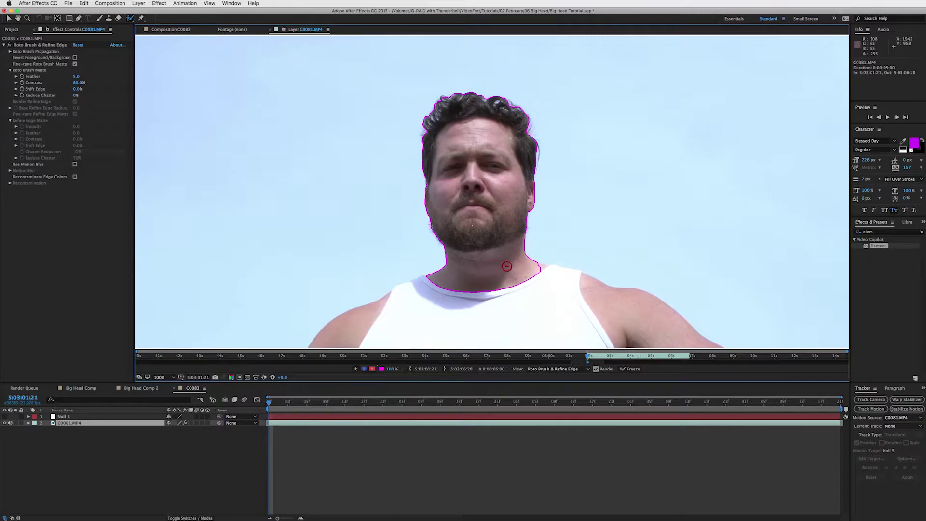
{"action": "left_click_drag", "start_coordinate": [539, 253], "coordinate": [420, 264]}
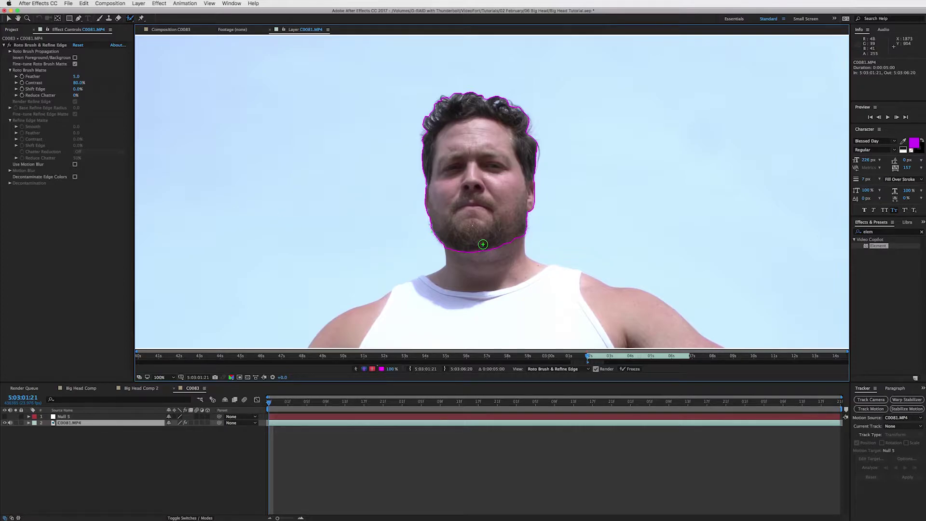
Step: With an enlarged Refine Edge brush, paint edge bands along the beard and the curly hair
{"action": "mouse_move", "coordinate": [130, 18]}
{"action": "left_mouse_down"}
{"action": "mouse_move", "coordinate": [178, 32]}
{"action": "mouse_move", "coordinate": [170, 29]}
{"action": "left_mouse_up"}
{"action": "mouse_move", "coordinate": [391, 204]}
{"action": "left_mouse_down"}
{"action": "mouse_move", "coordinate": [427, 204]}
{"action": "mouse_move", "coordinate": [400, 204]}
{"action": "left_mouse_up"}
{"action": "mouse_move", "coordinate": [427, 224]}
{"action": "left_mouse_down"}
{"action": "mouse_move", "coordinate": [440, 241]}
{"action": "mouse_move", "coordinate": [466, 244]}
{"action": "mouse_move", "coordinate": [507, 243]}
{"action": "mouse_move", "coordinate": [527, 224]}
{"action": "left_mouse_up"}
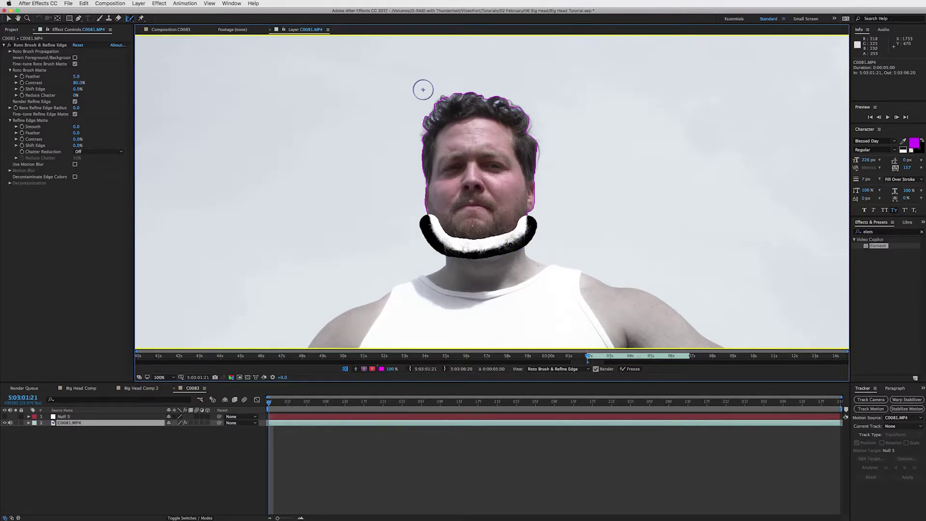
{"action": "mouse_move", "coordinate": [428, 130]}
{"action": "left_mouse_down"}
{"action": "mouse_move", "coordinate": [445, 101]}
{"action": "mouse_move", "coordinate": [505, 106]}
{"action": "mouse_move", "coordinate": [524, 118]}
{"action": "mouse_move", "coordinate": [534, 168]}
{"action": "left_mouse_up"}
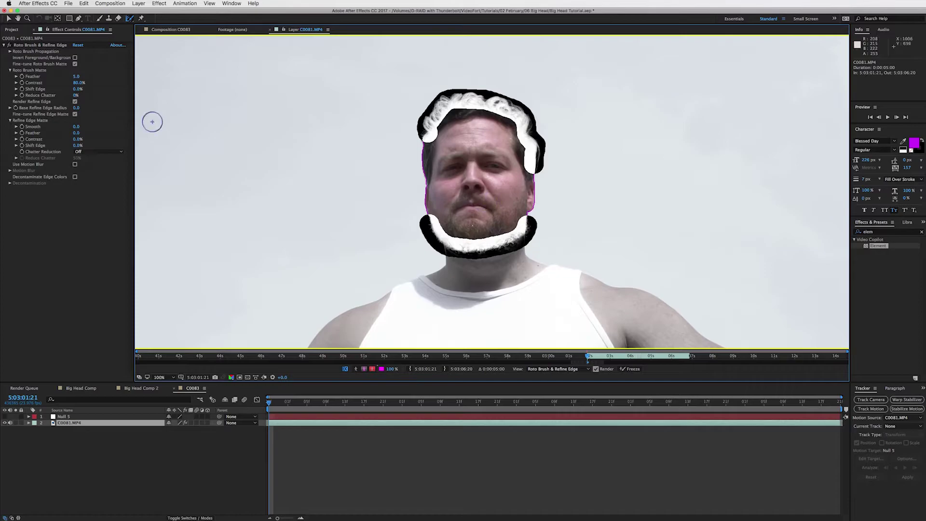
{"action": "left_click", "coordinate": [129, 18]}
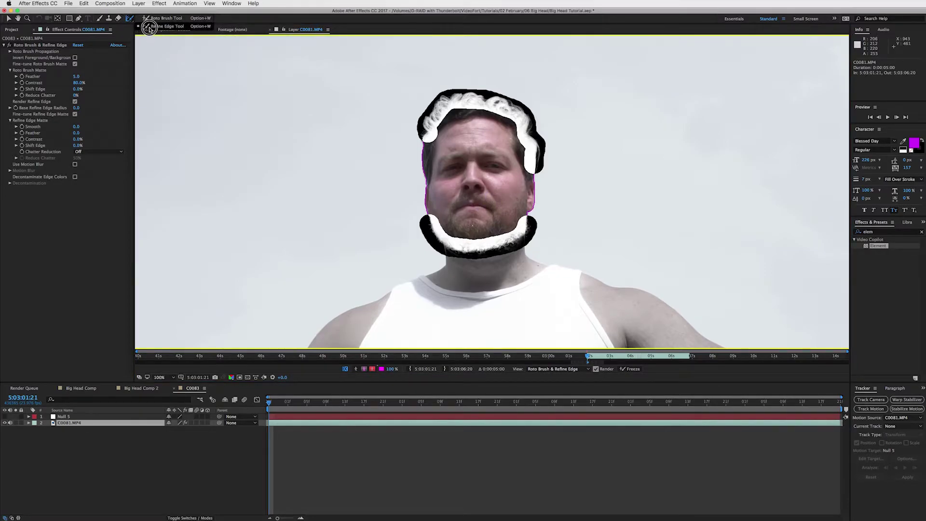
{"action": "left_click", "coordinate": [149, 28]}
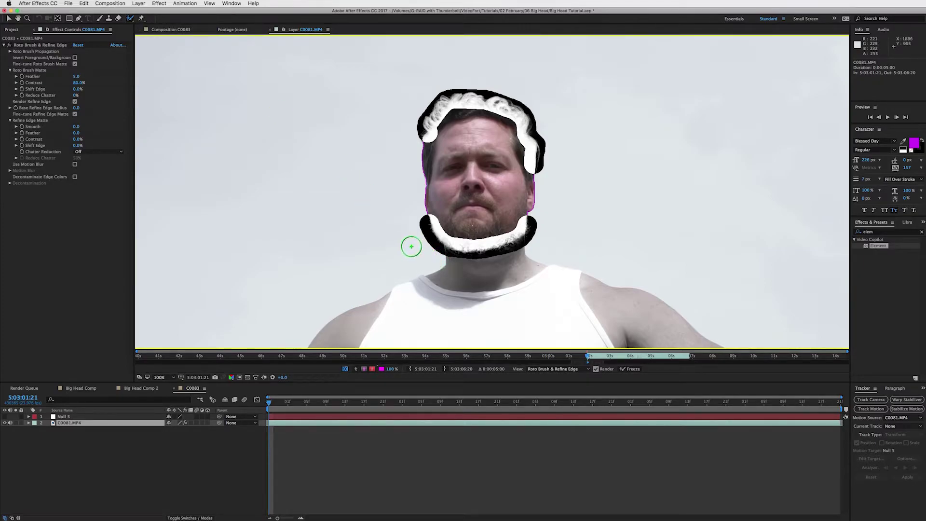
{"action": "mouse_move", "coordinate": [410, 244]}
{"action": "left_mouse_down"}
{"action": "mouse_move", "coordinate": [454, 274]}
{"action": "mouse_move", "coordinate": [441, 256]}
{"action": "left_mouse_up"}
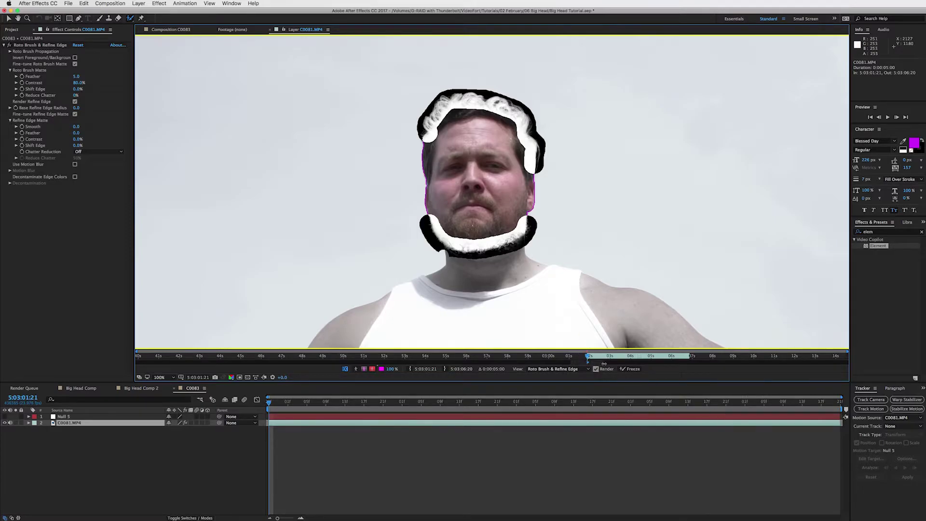
Step: Check the head matte from 5:03:02:01 to 5:03:04:10, then freeze the roto result
{"action": "left_click_drag", "start_coordinate": [604, 363], "coordinate": [691, 362]}
{"action": "left_click", "coordinate": [8, 18]}
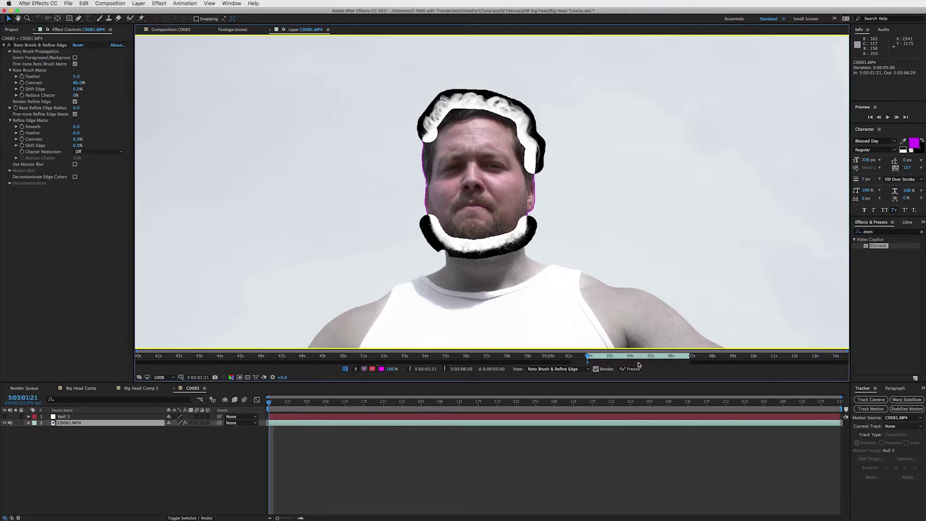
{"action": "left_click", "coordinate": [594, 356]}
{"action": "left_click_drag", "start_coordinate": [594, 356], "coordinate": [639, 357]}
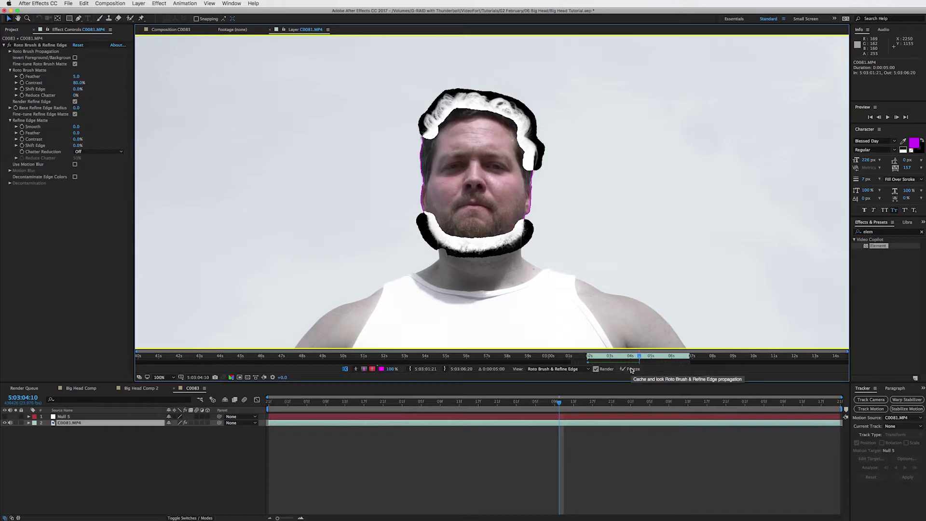
{"action": "left_click", "coordinate": [632, 369]}
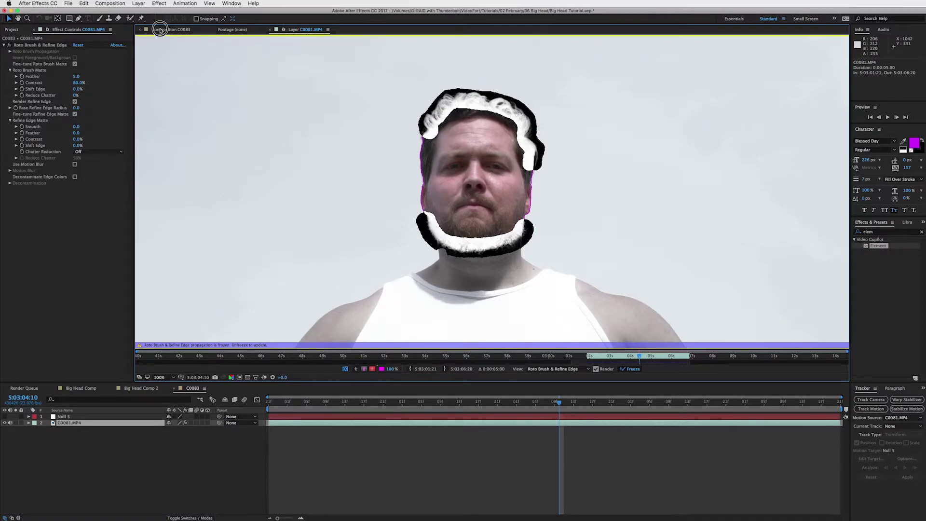
Step: Back in the C0083 composition, pick Refine Edge and review the cutout at 5:03:03:02
{"action": "left_click", "coordinate": [164, 30]}
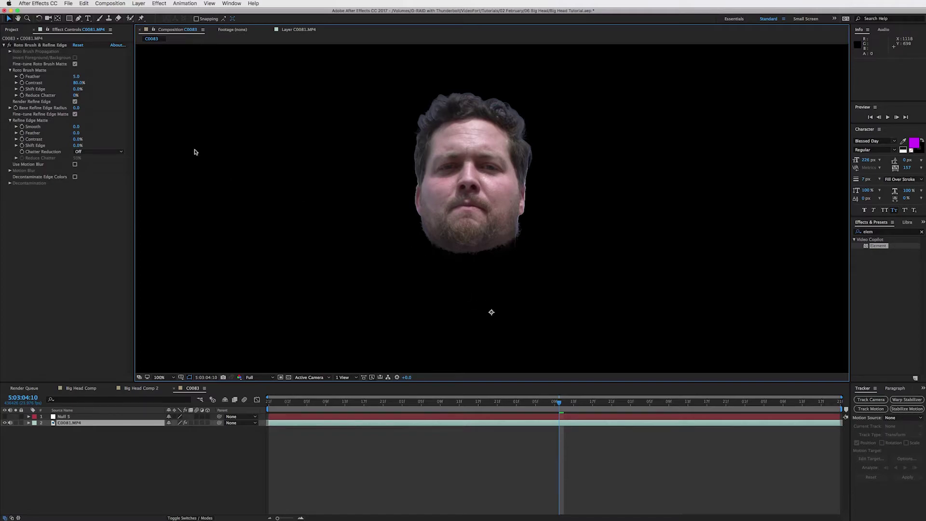
{"action": "left_click", "coordinate": [131, 19]}
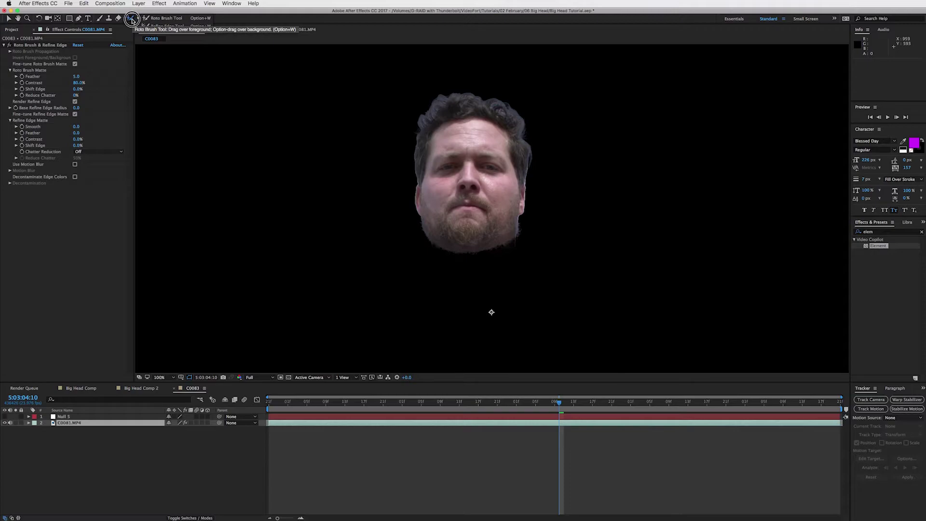
{"action": "left_click", "coordinate": [123, 17]}
{"action": "left_click", "coordinate": [164, 26]}
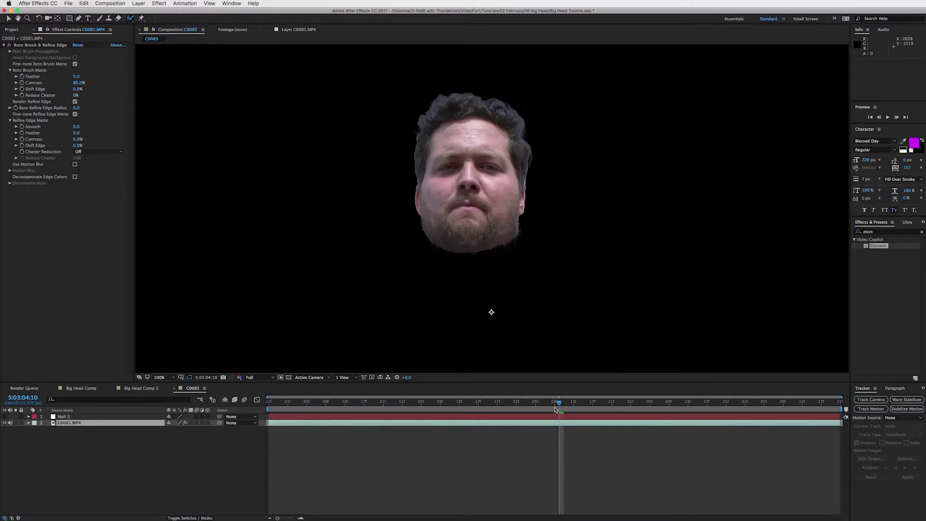
{"action": "left_click_drag", "start_coordinate": [536, 403], "coordinate": [364, 403]}
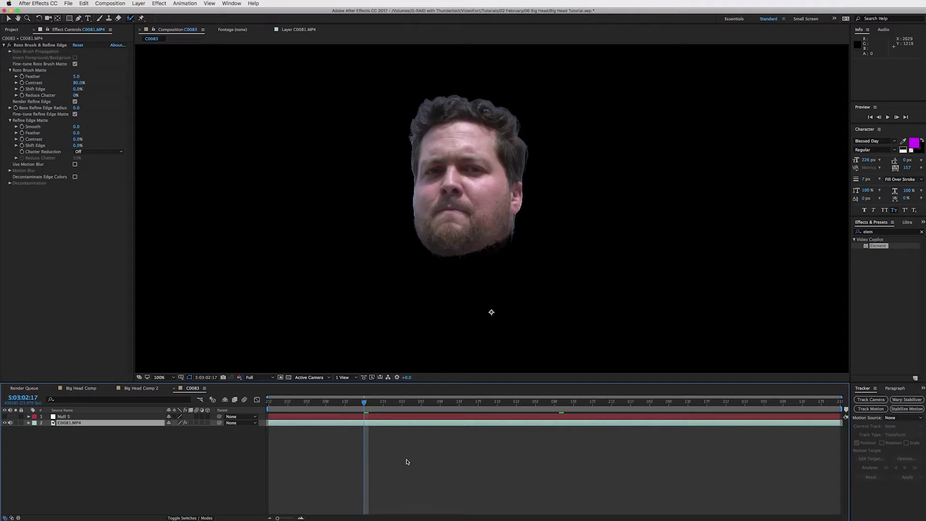
Step: Duplicate the footage layer and rename the copies BIG HEAD and Body
{"action": "key", "text": "Home"}
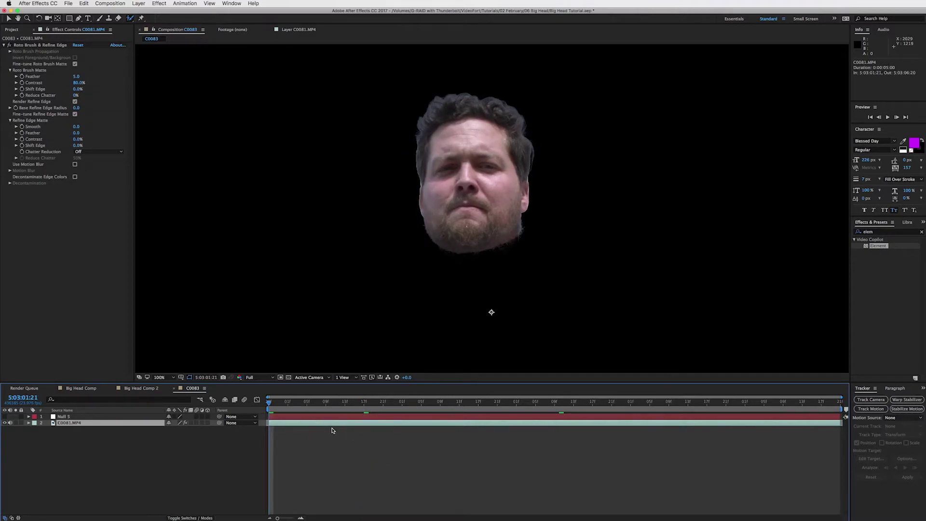
{"action": "key", "text": "super+d"}
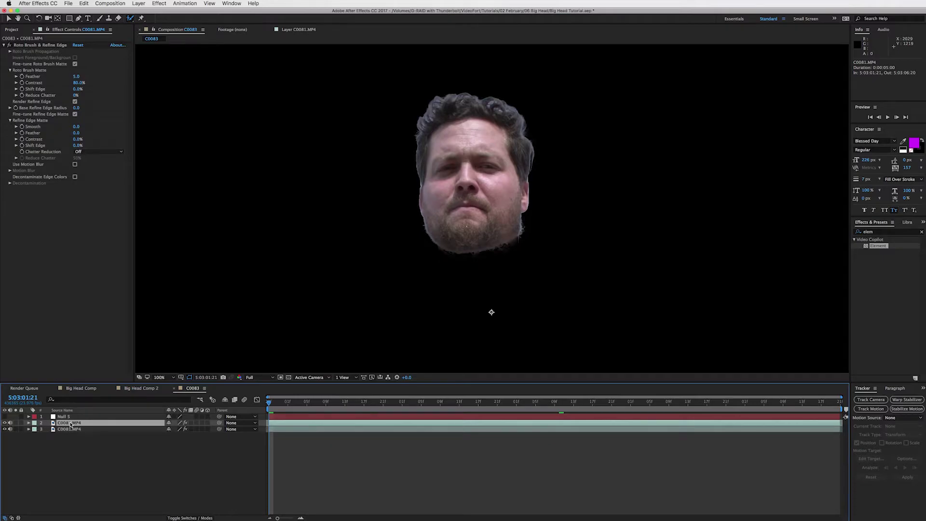
{"action": "key", "text": "Return"}
{"action": "type", "text": "HEAD"}
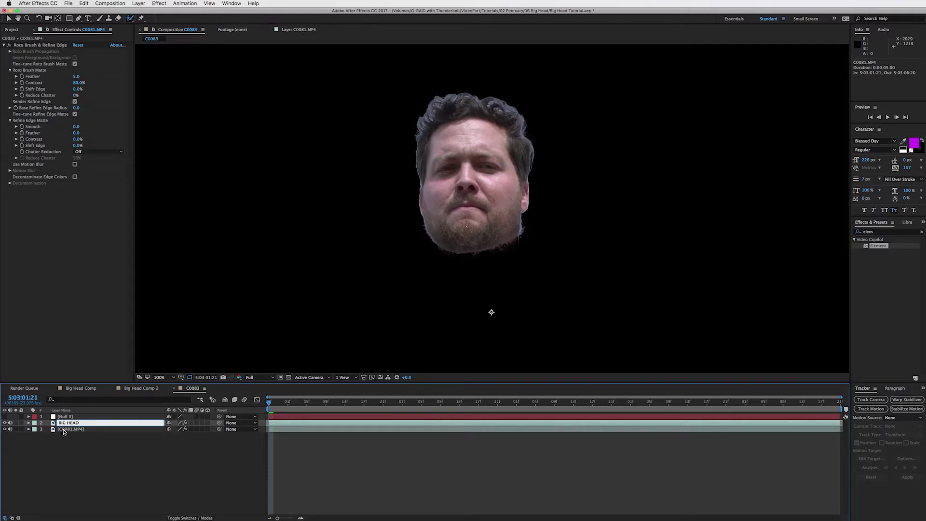
{"action": "left_click", "coordinate": [63, 429]}
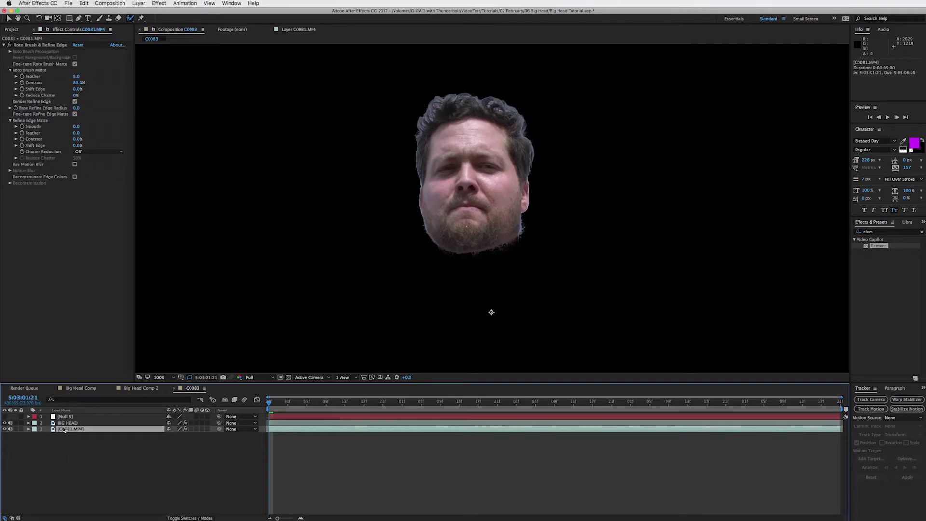
{"action": "key", "text": "Return"}
{"action": "type", "text": "Body"}
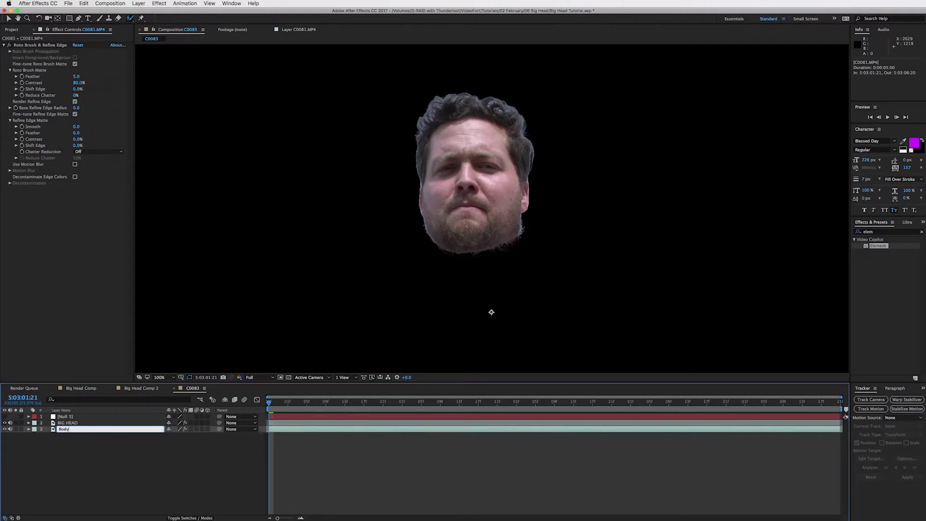
{"action": "key", "text": "Return"}
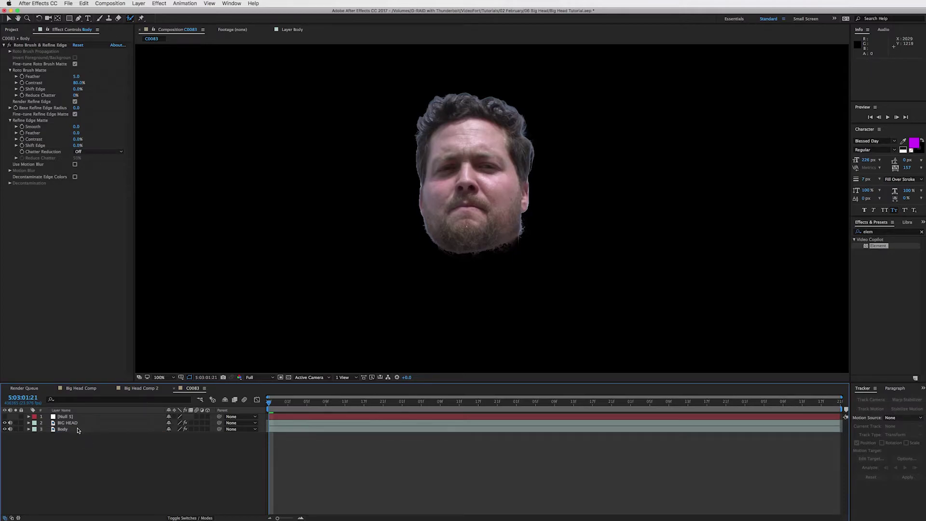
Step: Expand the Body layer's effects and select Roto Brush & Refine Edge
{"action": "left_click", "coordinate": [28, 429]}
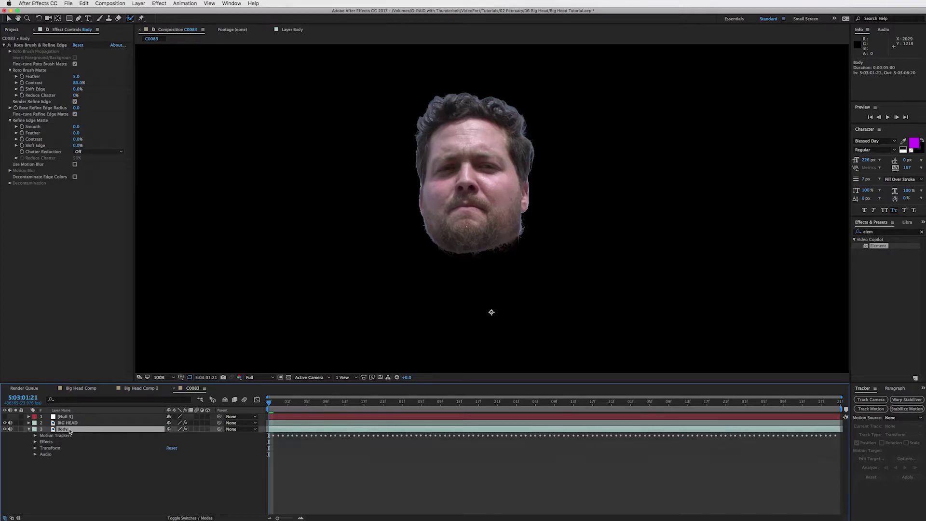
{"action": "left_click", "coordinate": [34, 442]}
{"action": "left_click", "coordinate": [60, 449]}
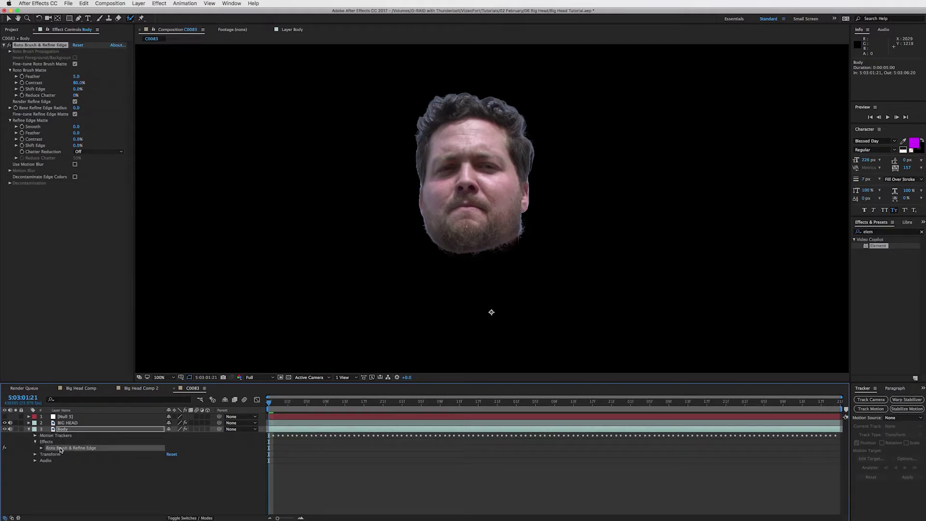
Step: Delete the roto effect from Body and fit the whole frame in the viewer
{"action": "key", "text": "Delete"}
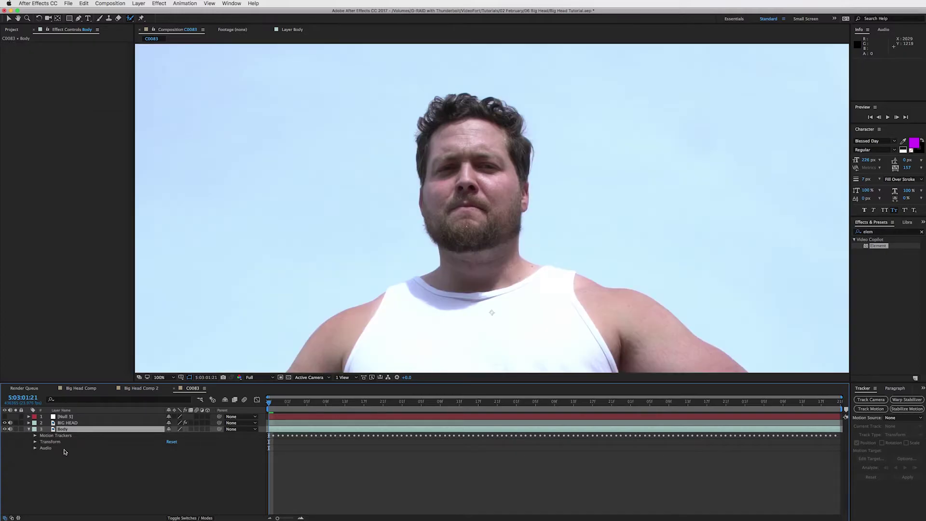
{"action": "left_click", "coordinate": [159, 377]}
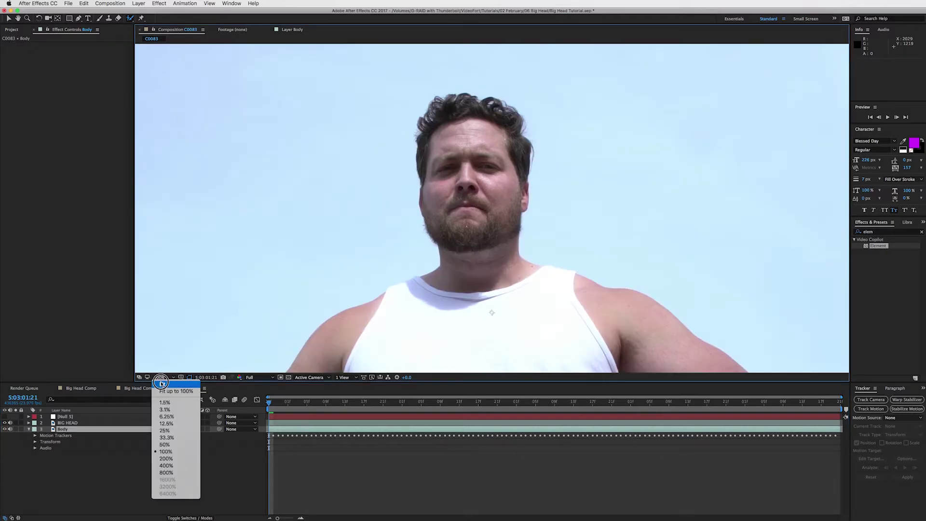
{"action": "key", "text": "shift+/"}
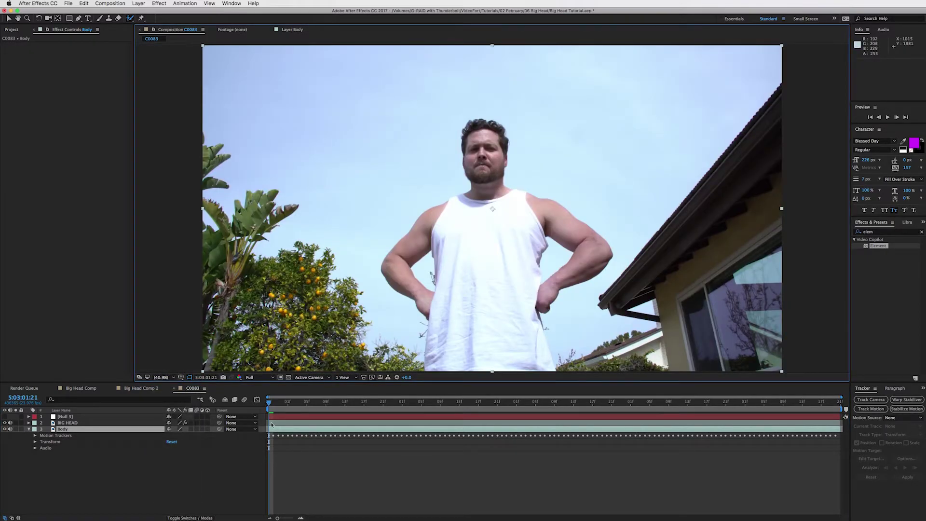
Step: Select BIG HEAD, dismiss the Roto Brush warning, switch to Selection, and return to the comp start
{"action": "key", "text": "ctrl+Up"}
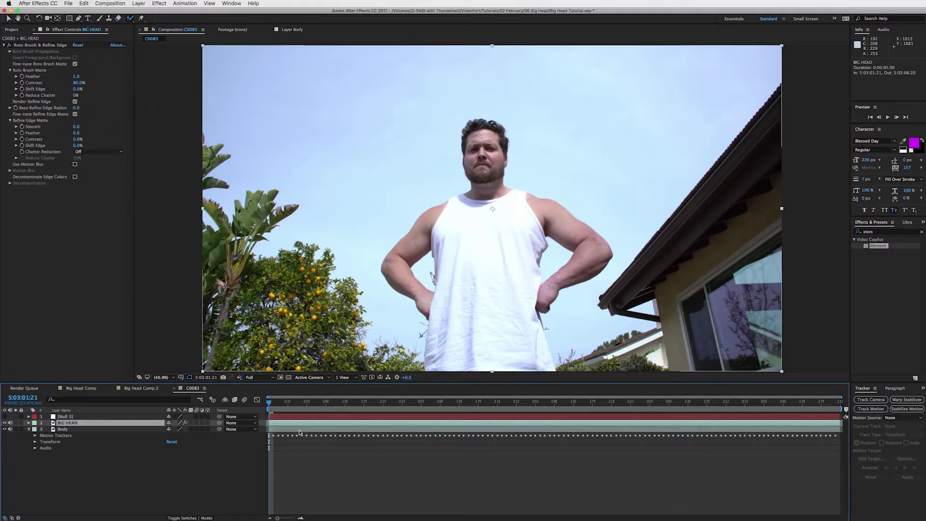
{"action": "left_click", "coordinate": [300, 431]}
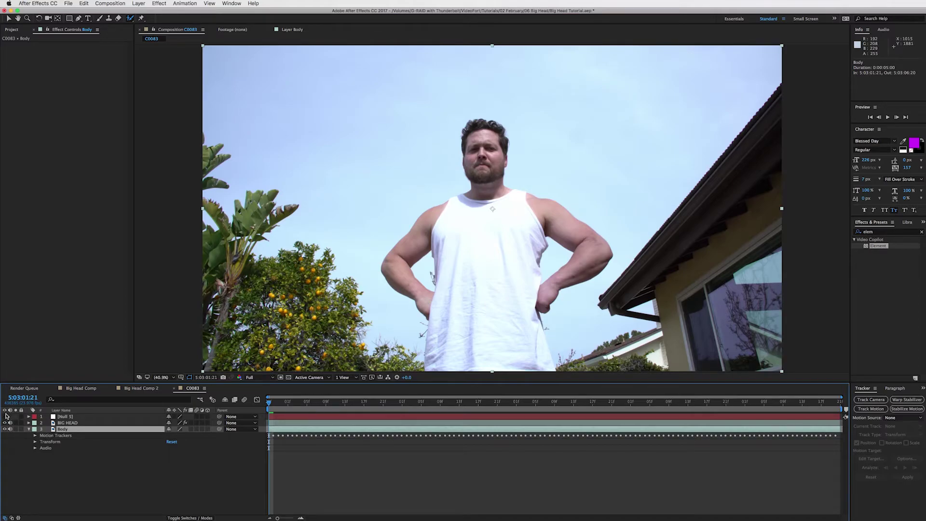
{"action": "left_click", "coordinate": [67, 423]}
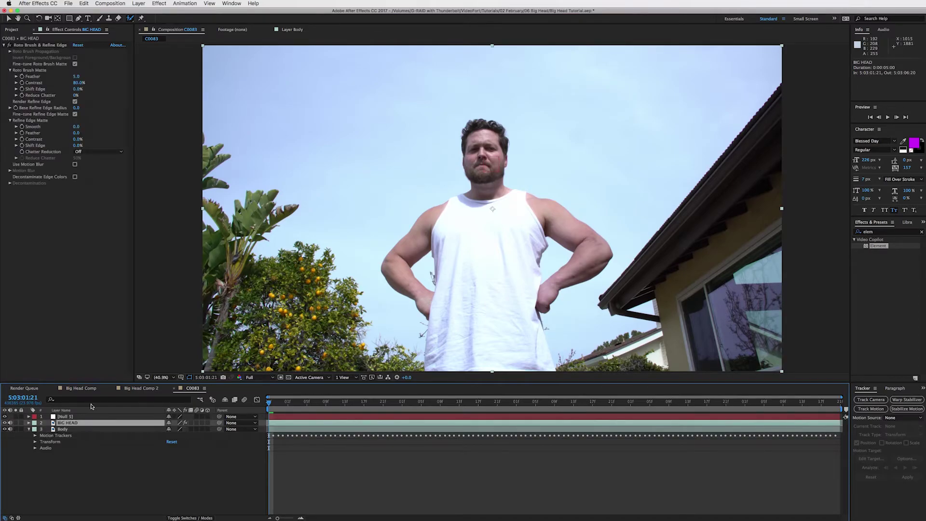
{"action": "left_click", "coordinate": [341, 156]}
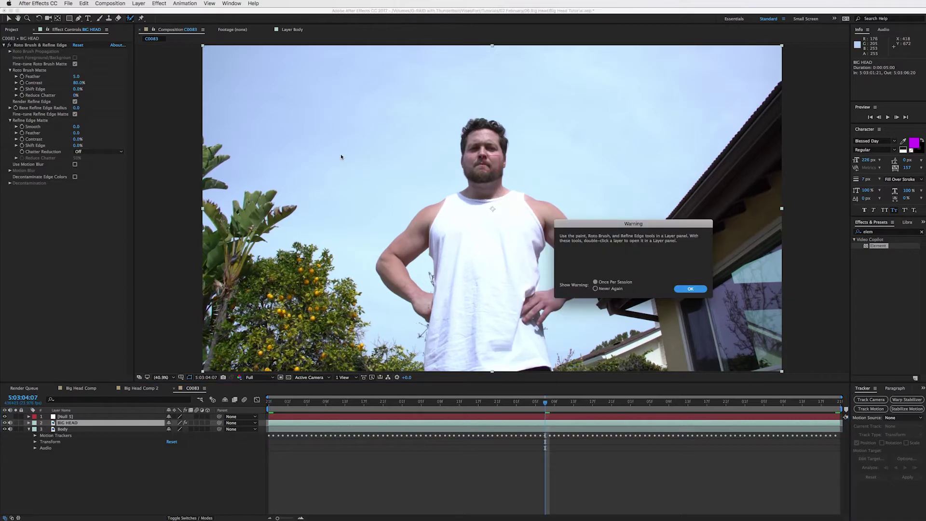
{"action": "left_click", "coordinate": [703, 289]}
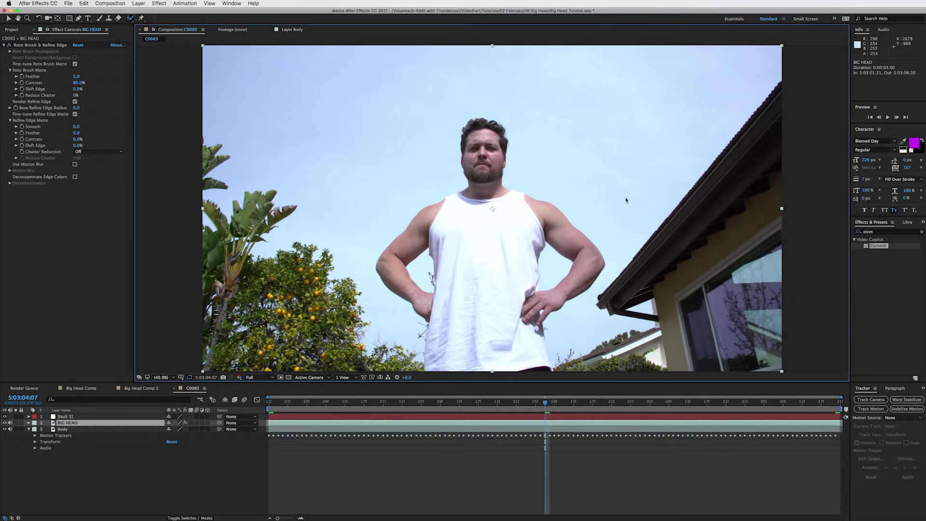
{"action": "left_click", "coordinate": [9, 18]}
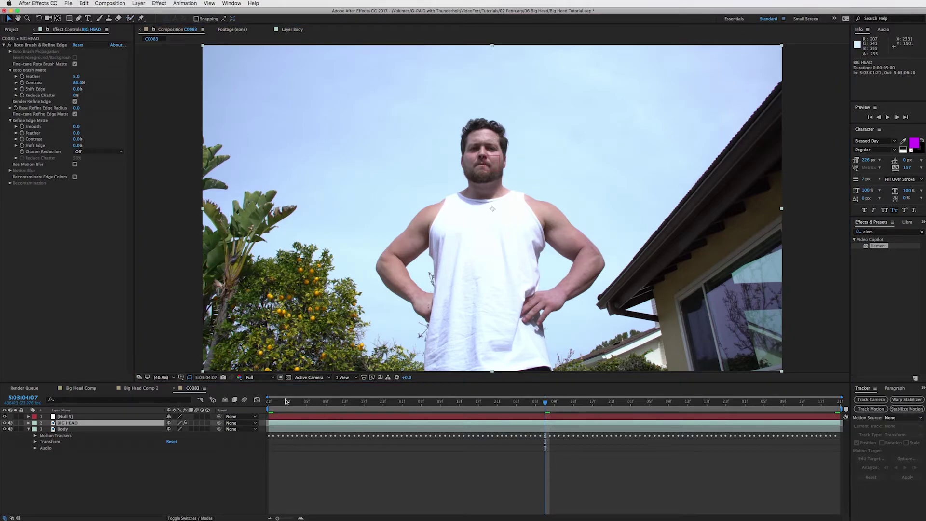
{"action": "key", "text": "Home"}
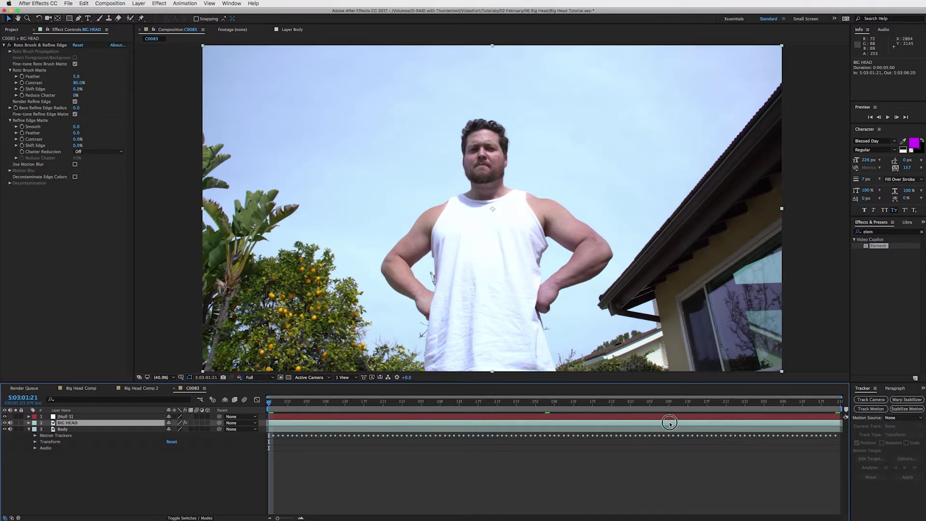
Step: Move BIG HEAD's anchor point up onto the face and start Stabilize Motion on the layer
{"action": "left_click", "coordinate": [28, 422]}
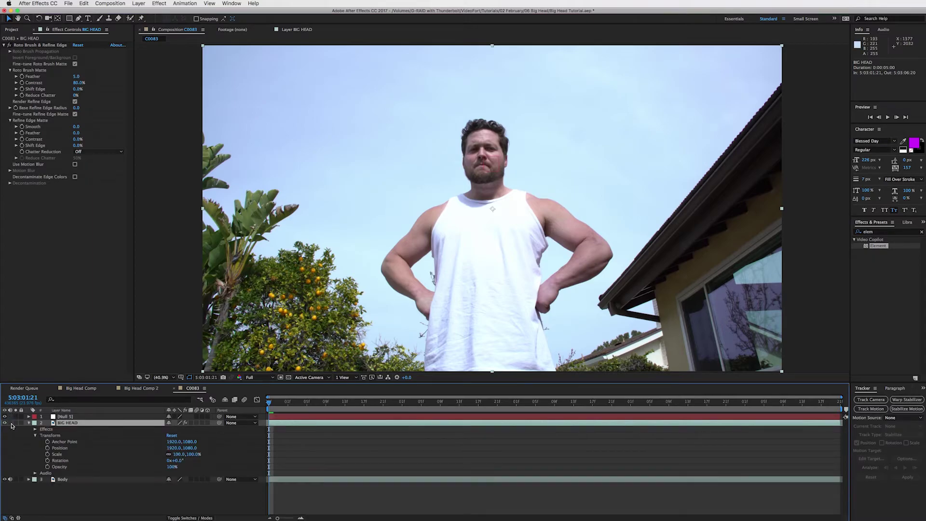
{"action": "left_click", "coordinate": [28, 422]}
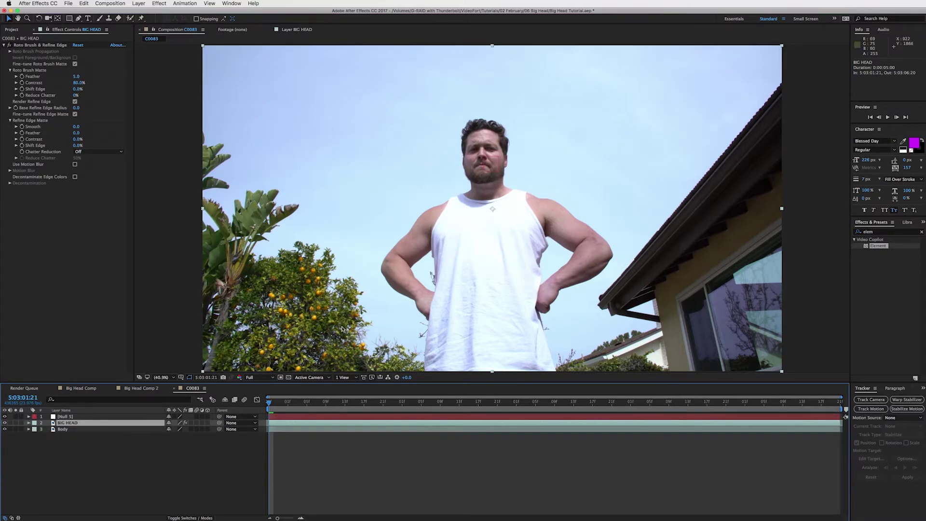
{"action": "left_click_drag", "start_coordinate": [492, 208], "coordinate": [481, 156]}
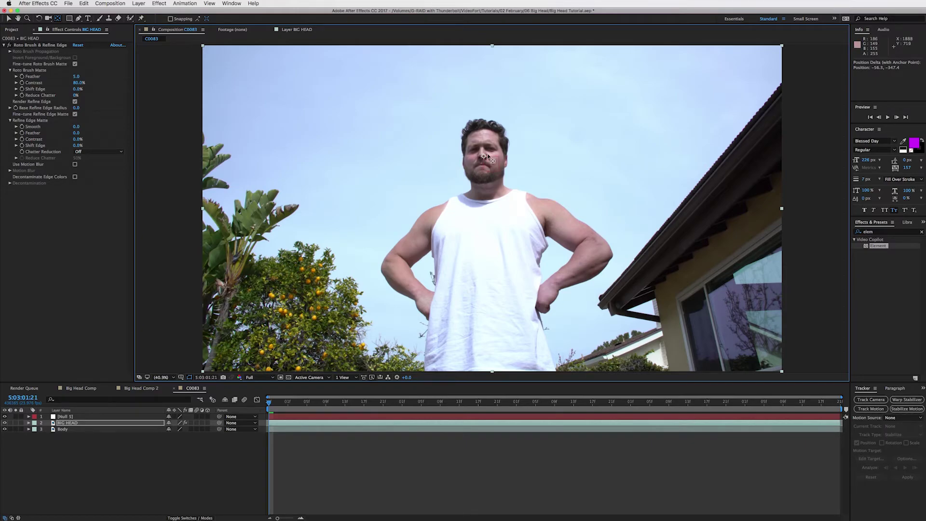
{"action": "key", "text": "v"}
{"action": "left_click", "coordinate": [304, 425]}
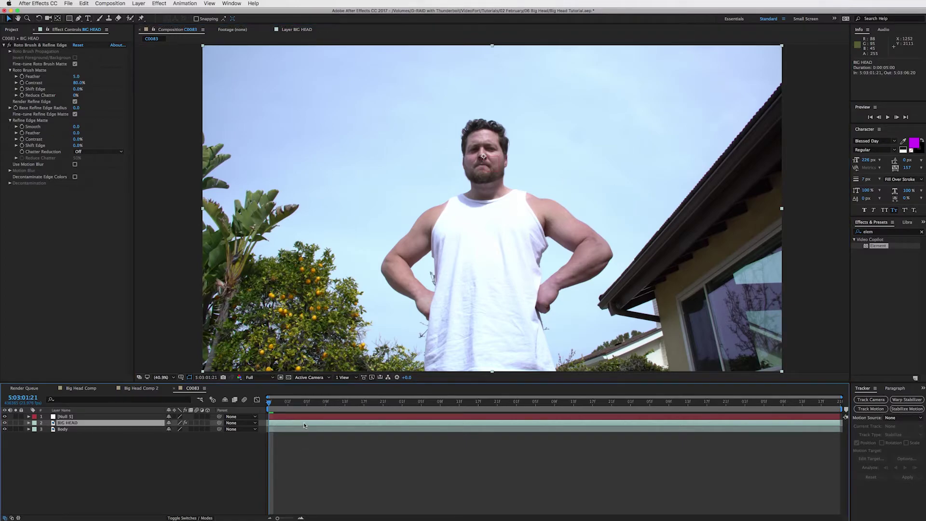
{"action": "left_click", "coordinate": [907, 410]}
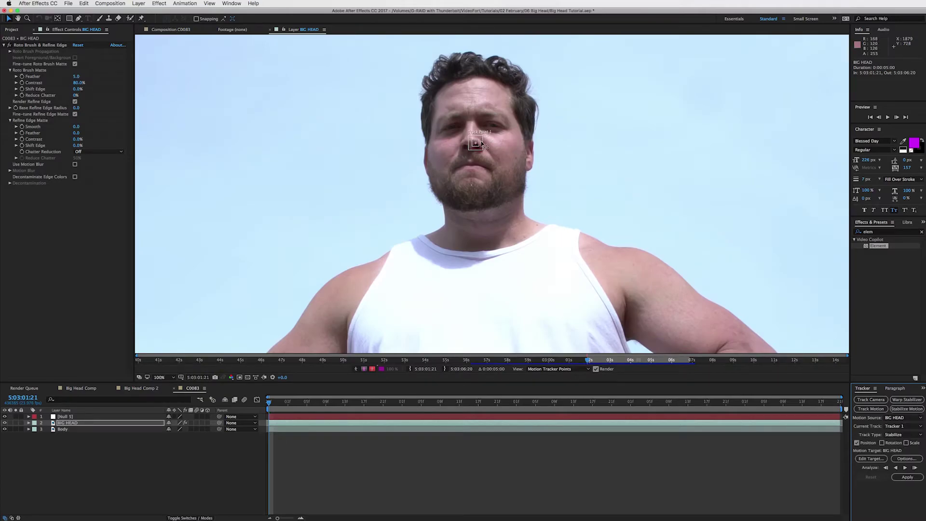
Step: Place Track Point 1 on the nose, analyze it forward through the clip, and apply the track
{"action": "left_click_drag", "start_coordinate": [482, 145], "coordinate": [482, 145]}
{"action": "left_click", "coordinate": [905, 469]}
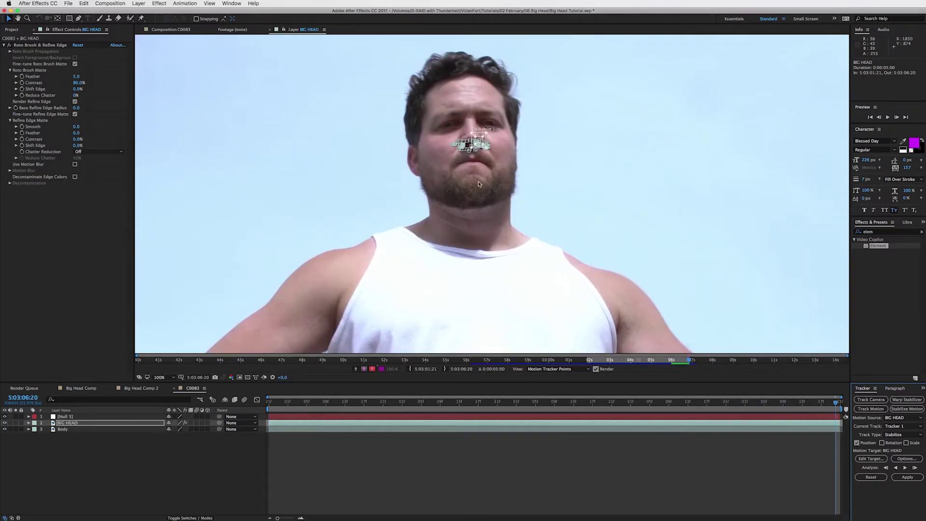
{"action": "left_click", "coordinate": [918, 478]}
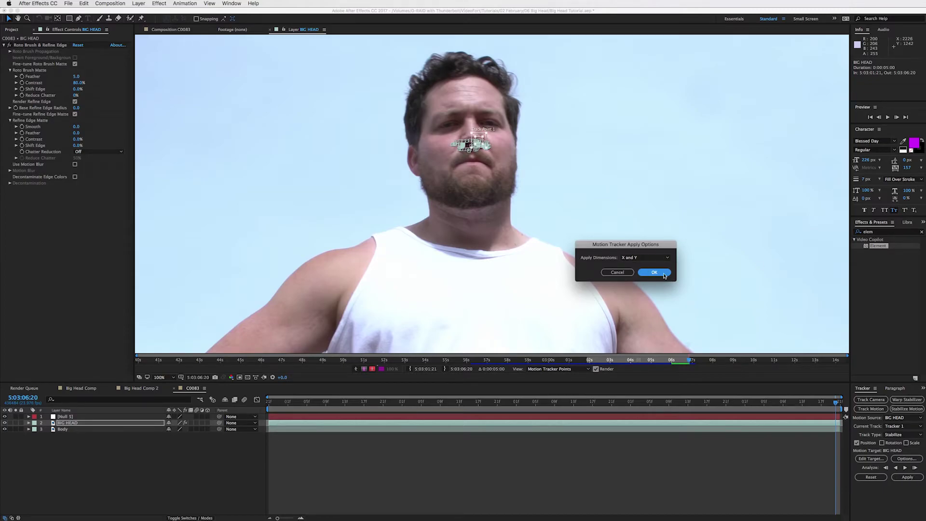
Step: Apply the nose track in X and Y, then scrub to the thumbs-up frame to check stabilization
{"action": "left_click", "coordinate": [663, 273]}
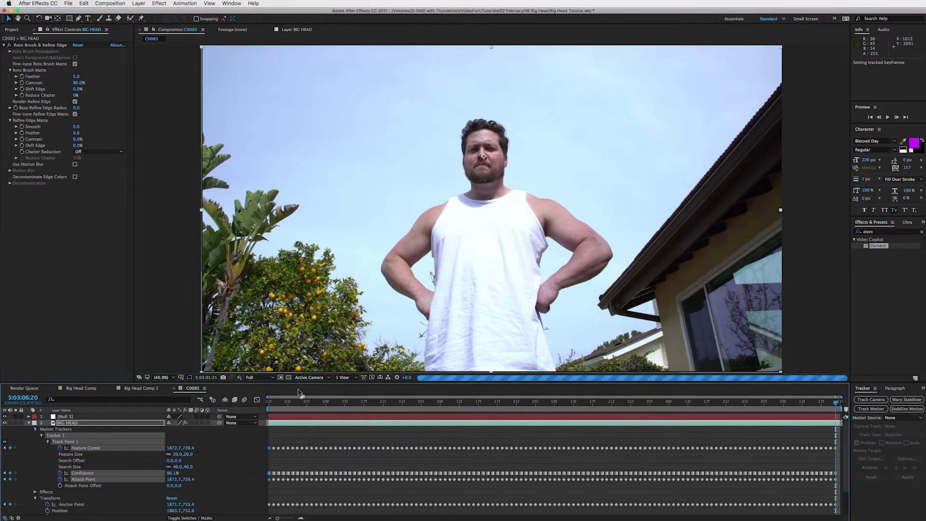
{"action": "left_click_drag", "start_coordinate": [303, 404], "coordinate": [269, 403]}
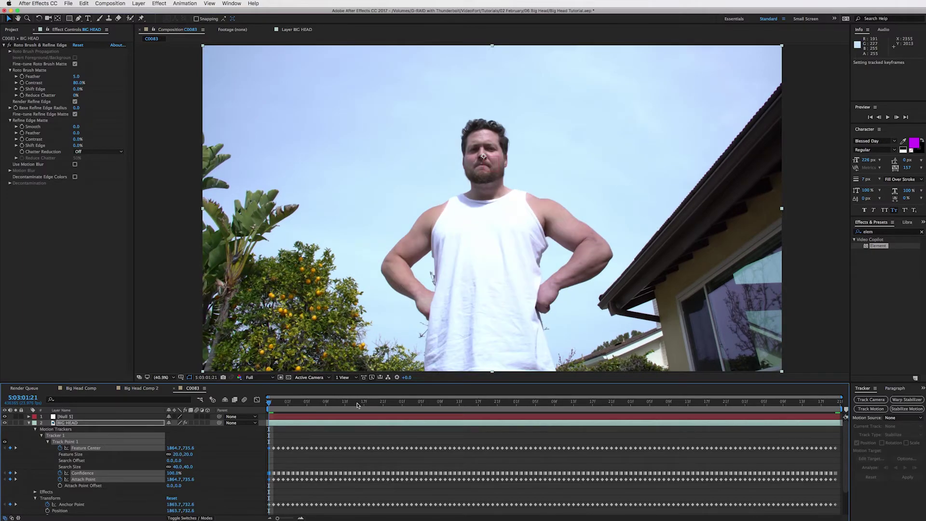
{"action": "left_click_drag", "start_coordinate": [354, 404], "coordinate": [392, 403]}
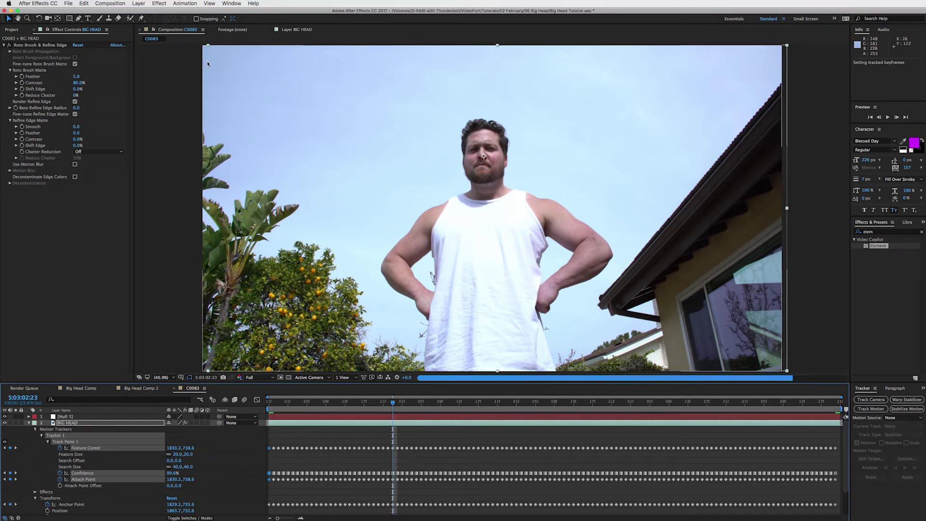
{"action": "left_click", "coordinate": [540, 402]}
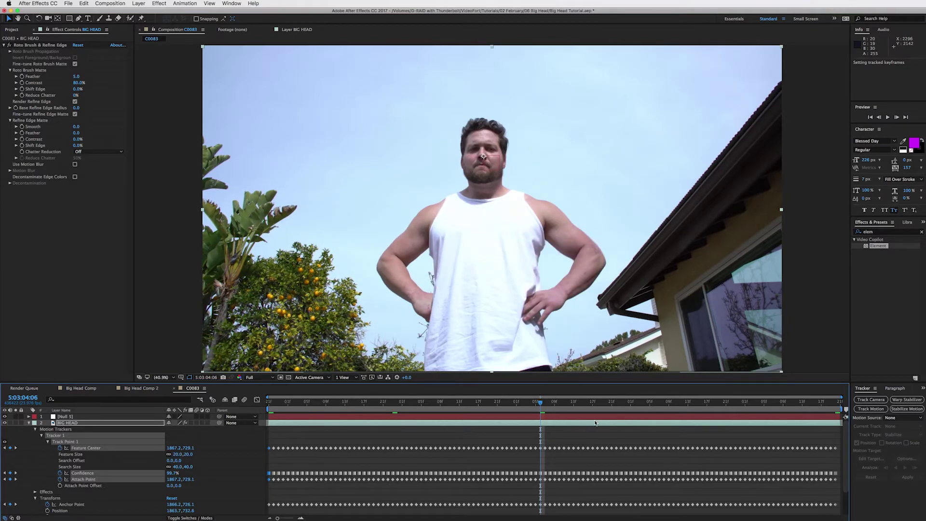
{"action": "left_click", "coordinate": [669, 403]}
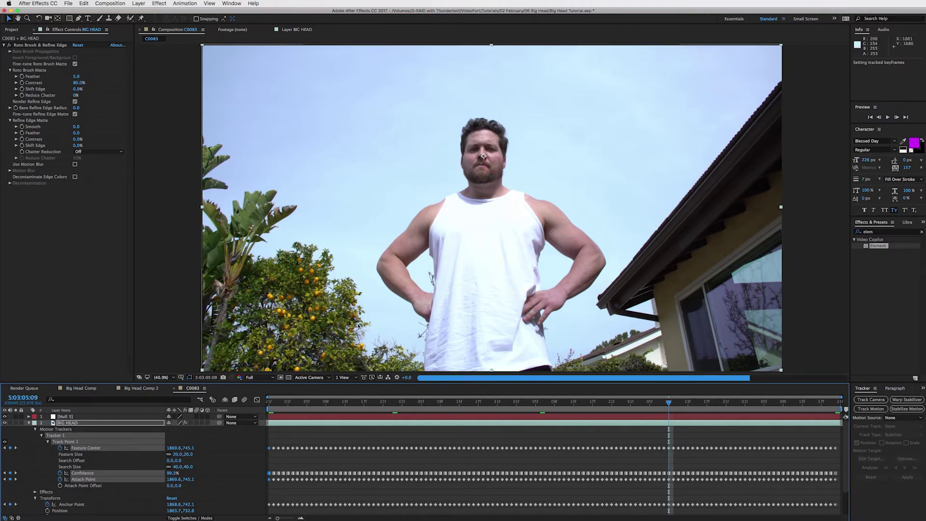
Step: Parent the BIG HEAD layer to the Null 5 tracking layer
{"action": "left_click", "coordinate": [28, 423]}
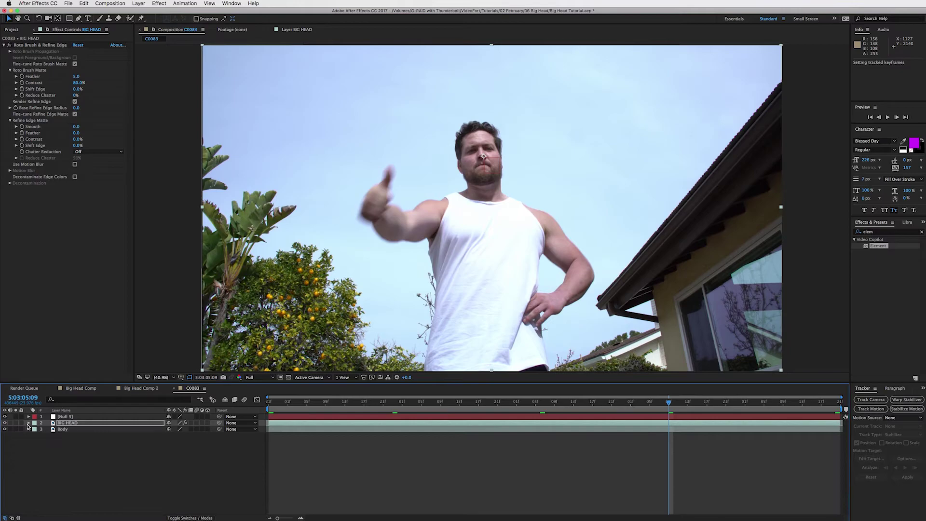
{"action": "left_click", "coordinate": [74, 424]}
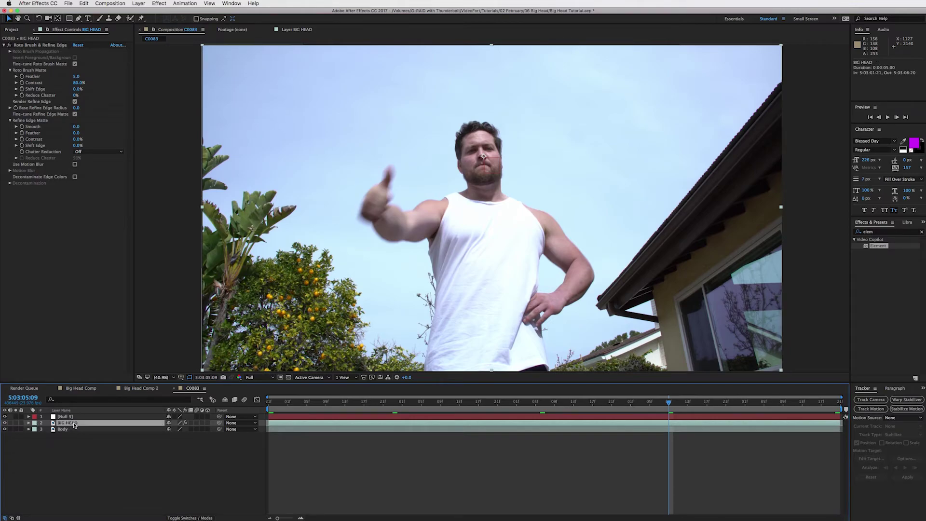
{"action": "left_click", "coordinate": [219, 424]}
{"action": "left_click_drag", "start_coordinate": [220, 424], "coordinate": [72, 418]}
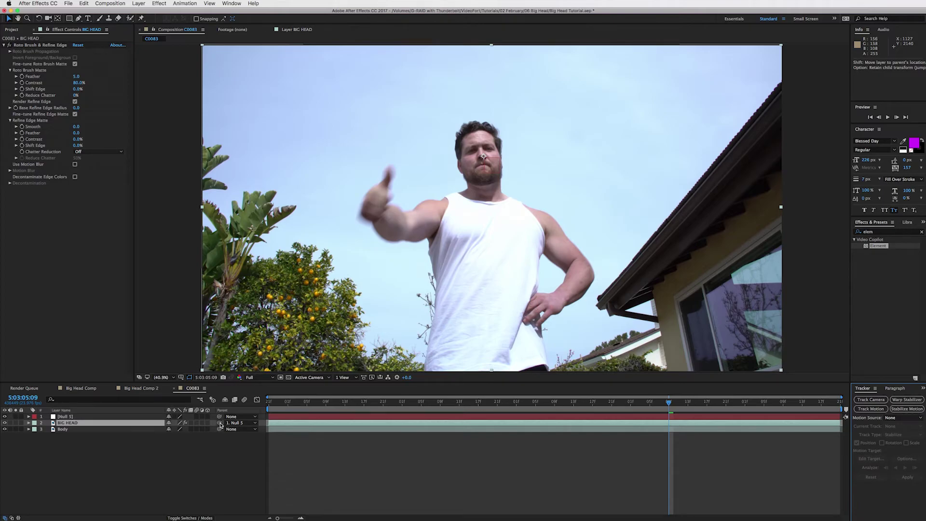
{"action": "left_click", "coordinate": [220, 424]}
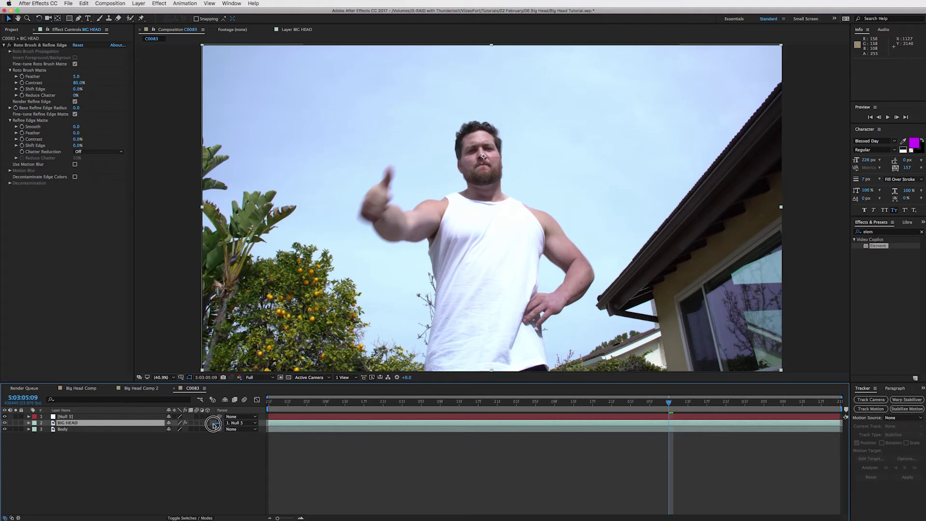
{"action": "left_click_drag", "start_coordinate": [213, 424], "coordinate": [65, 417]}
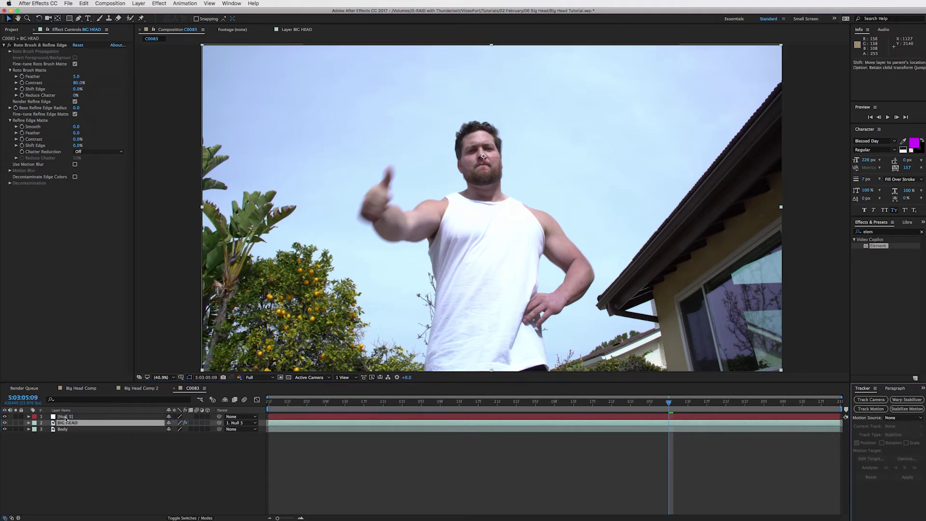
{"action": "left_click", "coordinate": [253, 426]}
{"action": "left_click", "coordinate": [247, 425]}
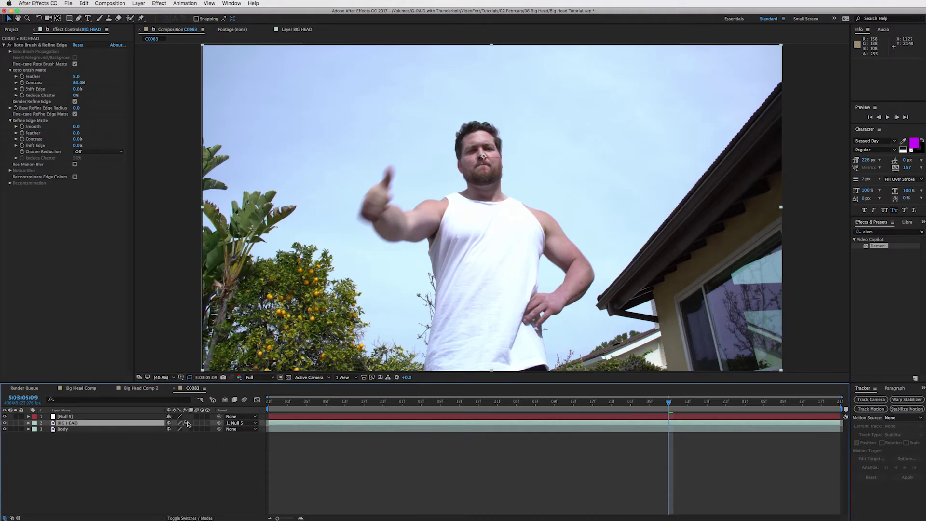
Step: Scale BIG HEAD up to 155% and return to the start of the clip
{"action": "key", "text": "s"}
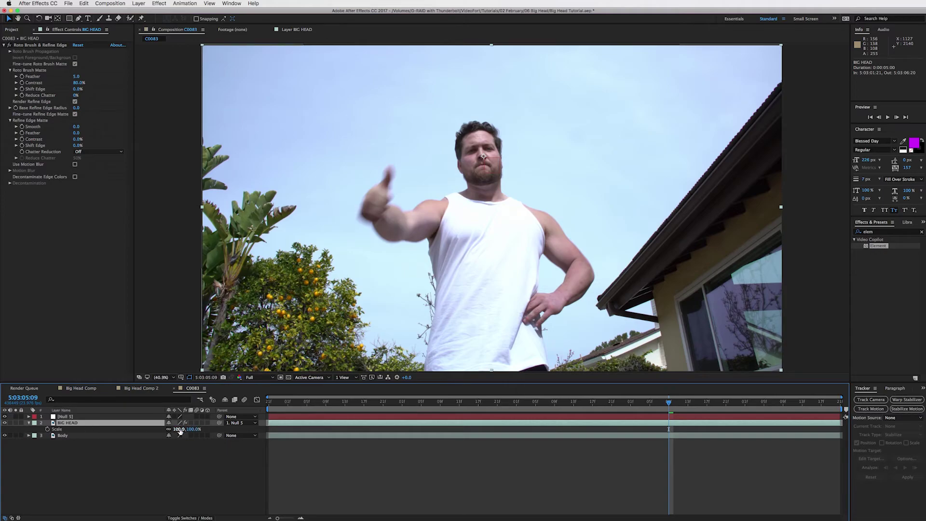
{"action": "left_click", "coordinate": [181, 429]}
{"action": "left_click_drag", "start_coordinate": [180, 430], "coordinate": [201, 431]}
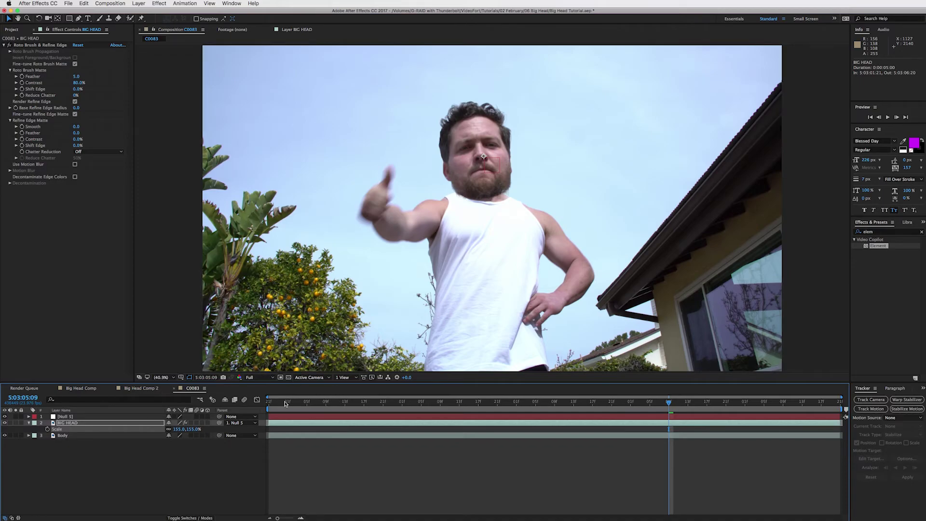
{"action": "key", "text": "Home"}
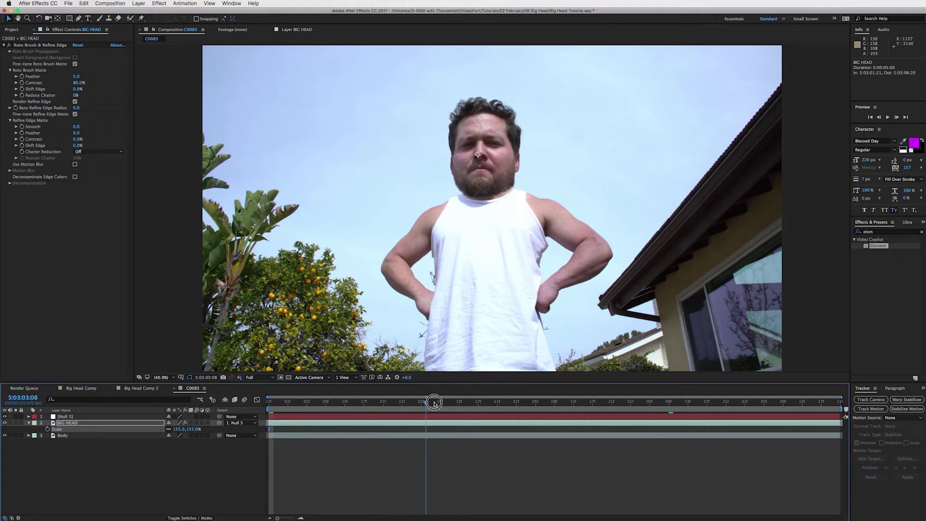
{"action": "left_click", "coordinate": [436, 401]}
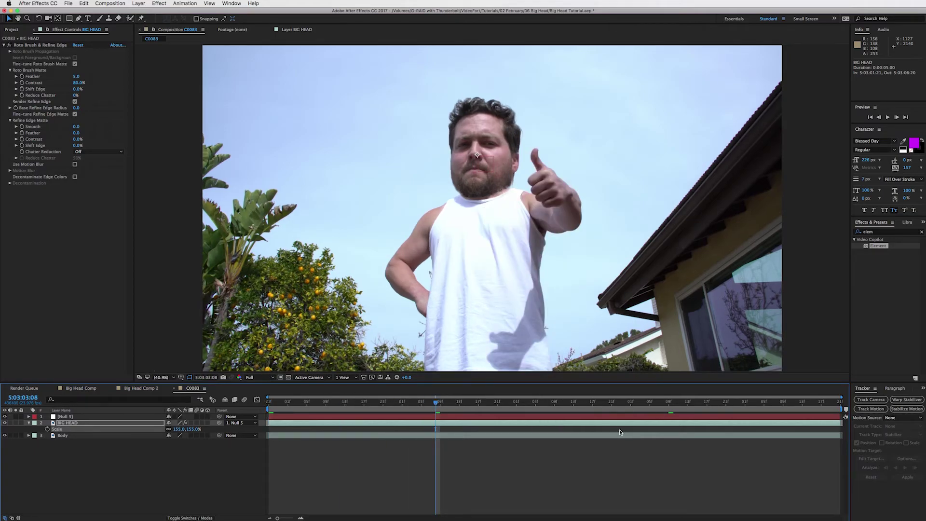
{"action": "left_click", "coordinate": [682, 408]}
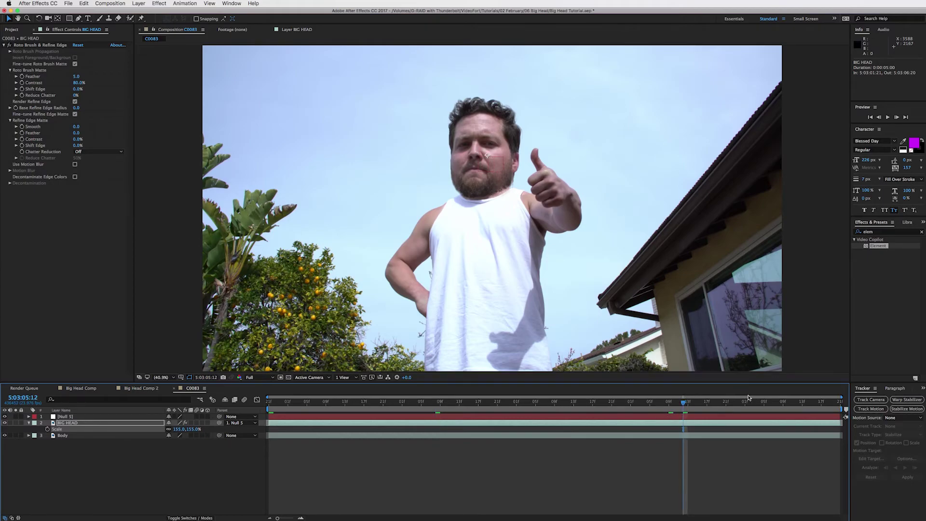
{"action": "left_click", "coordinate": [797, 402]}
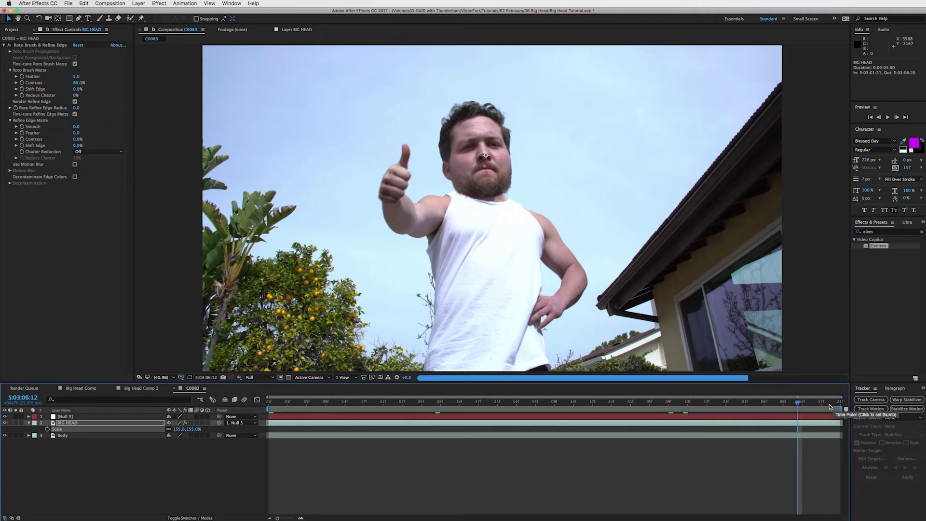
{"action": "left_click_drag", "start_coordinate": [829, 402], "coordinate": [836, 403]}
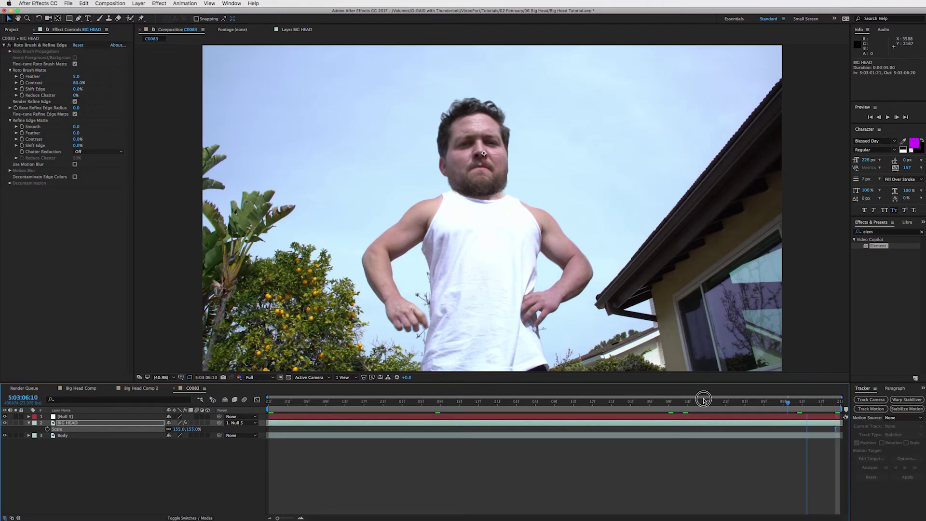
{"action": "left_click", "coordinate": [760, 403]}
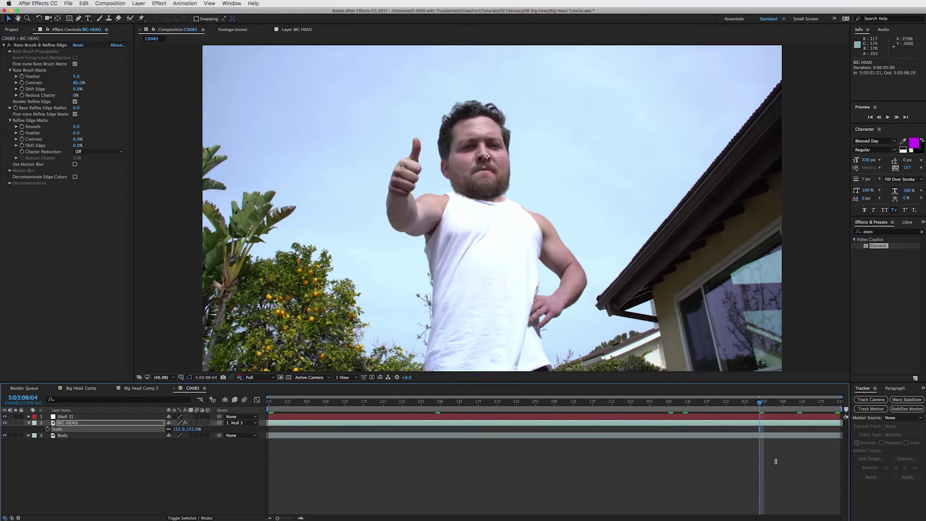
{"action": "left_click_drag", "start_coordinate": [758, 406], "coordinate": [640, 404]}
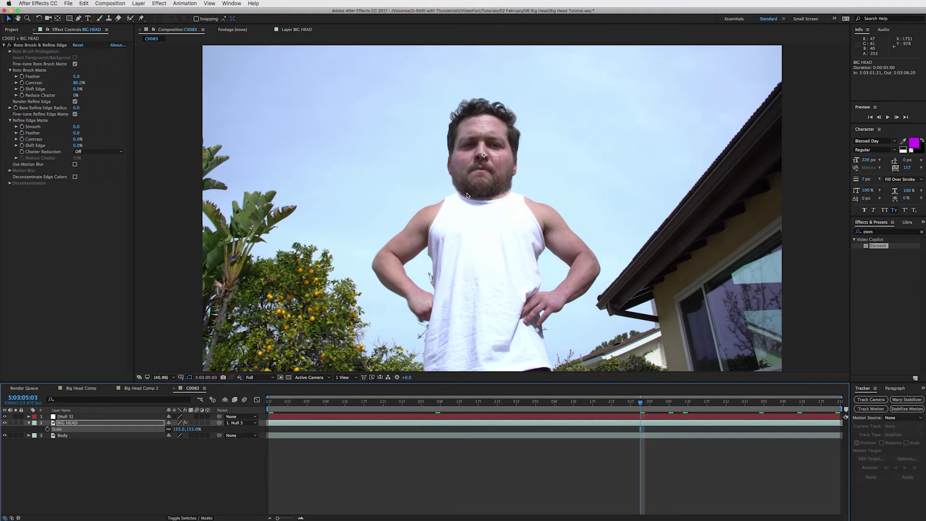
{"action": "left_click", "coordinate": [307, 408]}
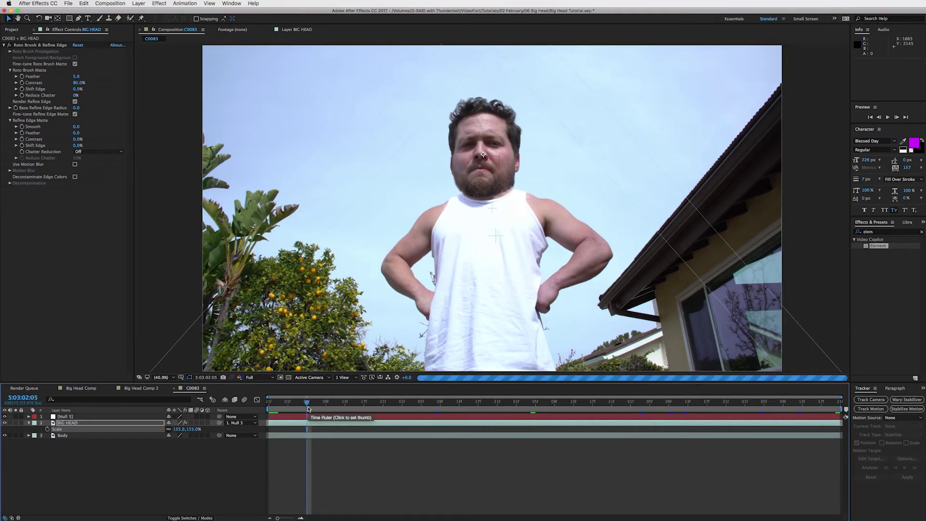
{"action": "left_click_drag", "start_coordinate": [309, 409], "coordinate": [224, 400]}
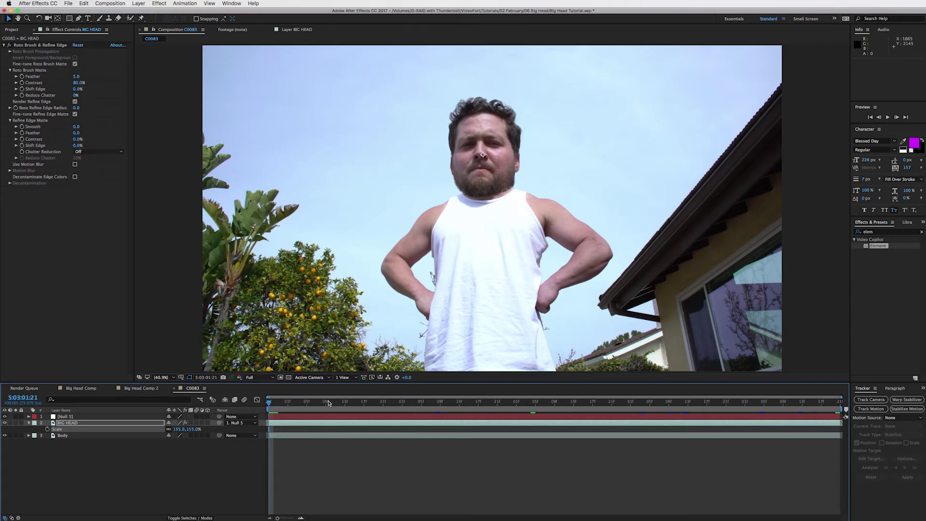
{"action": "left_click_drag", "start_coordinate": [327, 402], "coordinate": [507, 398]}
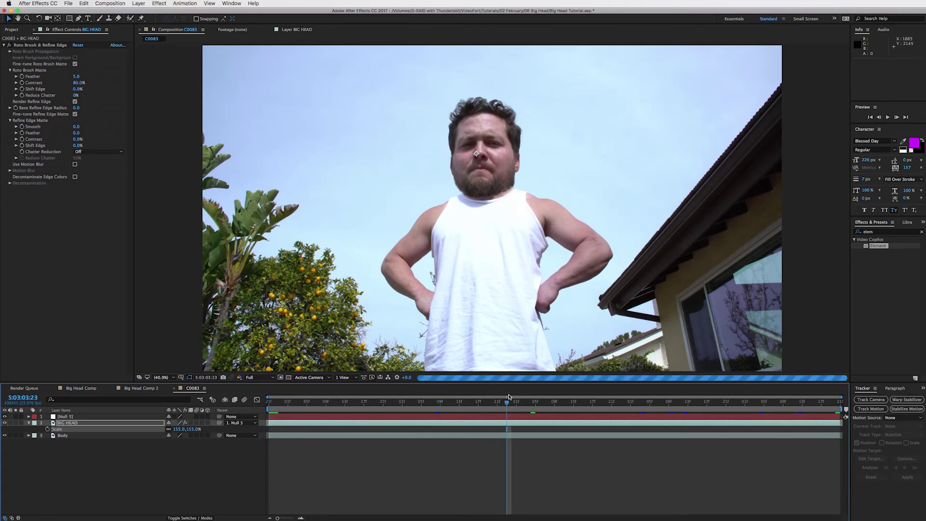
{"action": "left_click", "coordinate": [564, 402]}
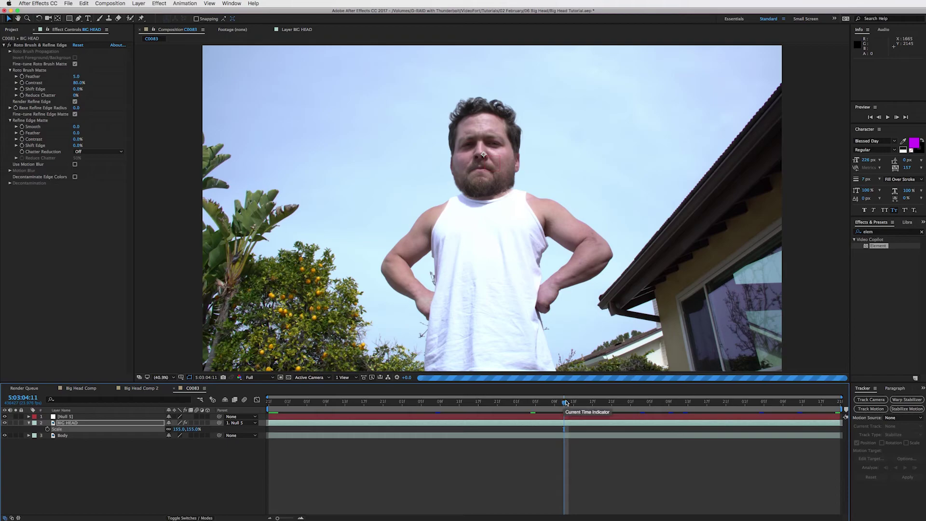
{"action": "left_click", "coordinate": [694, 403]}
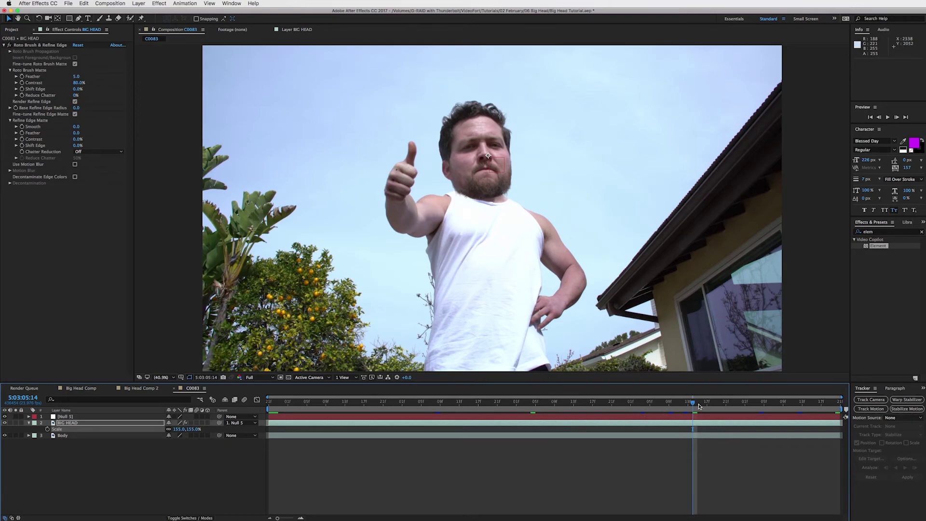
{"action": "mouse_move", "coordinate": [130, 18]}
{"action": "left_mouse_down"}
{"action": "mouse_move", "coordinate": [150, 27]}
{"action": "mouse_move", "coordinate": [130, 18]}
{"action": "left_mouse_up"}
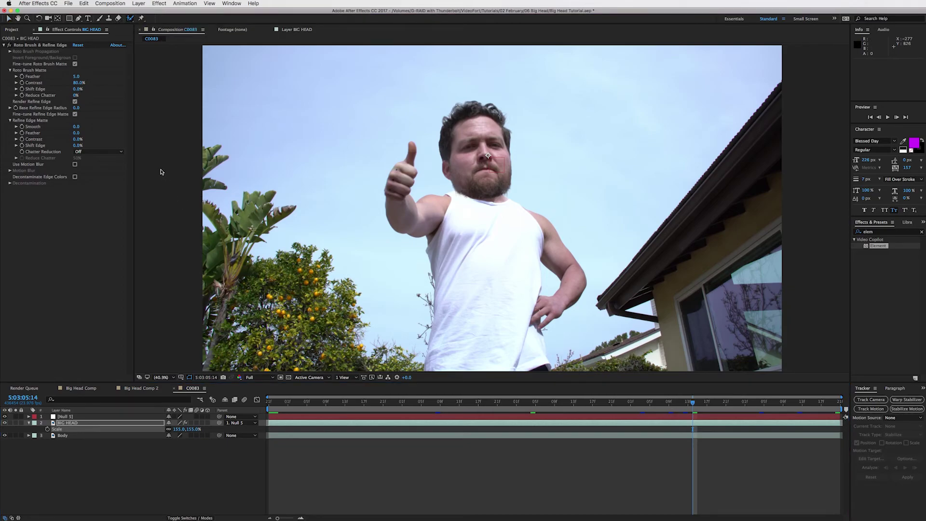
{"action": "left_click", "coordinate": [8, 19]}
{"action": "left_click", "coordinate": [827, 408]}
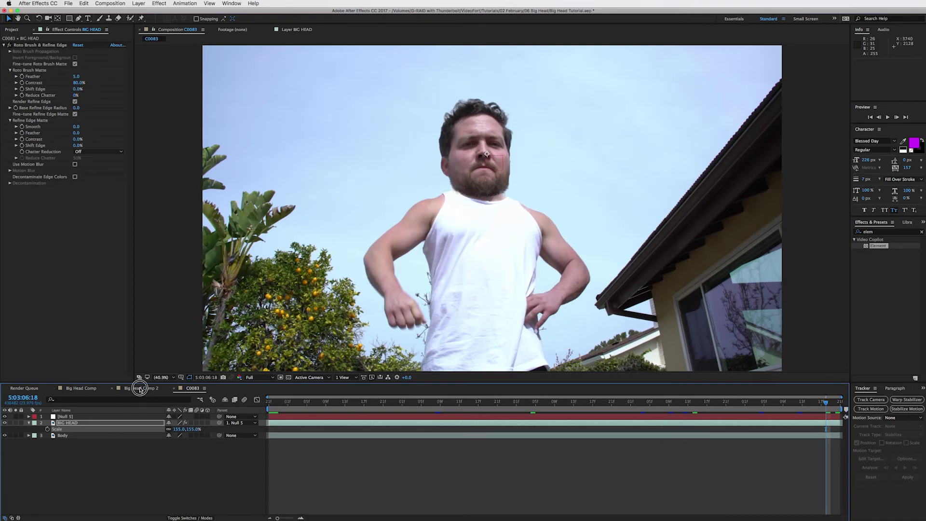
Step: Play back the finished Big Head Comp 2 and stop at the thumbs-up frame
{"action": "left_click", "coordinate": [144, 388]}
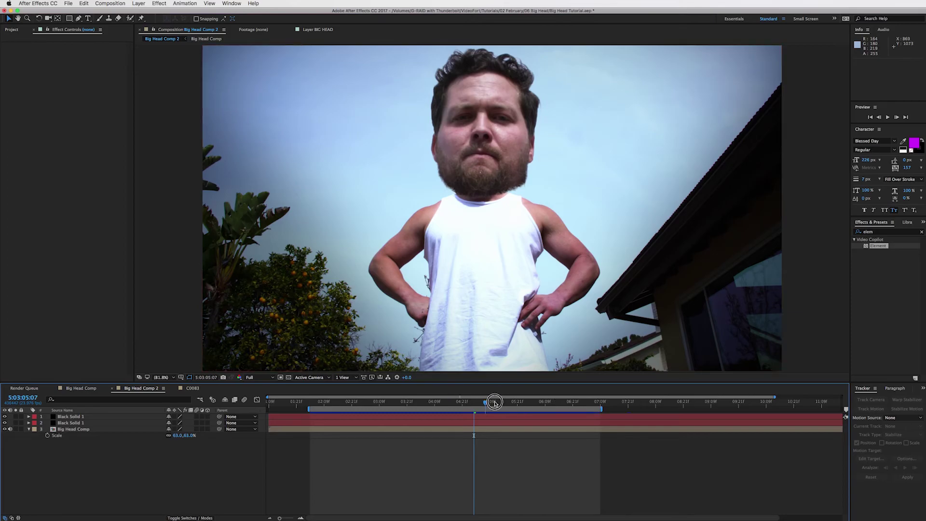
{"action": "key", "text": "space"}
{"action": "key", "text": "space"}
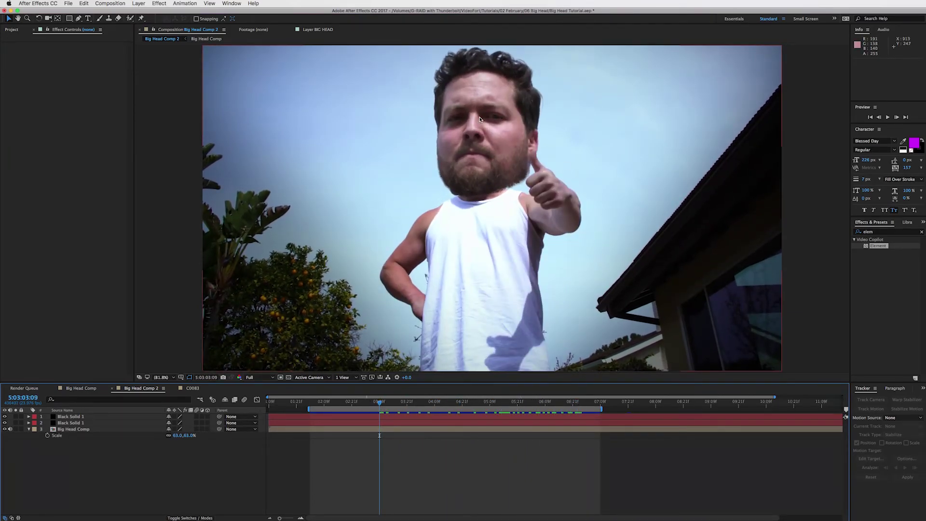
{"action": "mouse_move", "coordinate": [379, 403]}
{"action": "left_mouse_down"}
{"action": "mouse_move", "coordinate": [363, 403]}
{"action": "mouse_move", "coordinate": [376, 403]}
{"action": "left_mouse_up"}
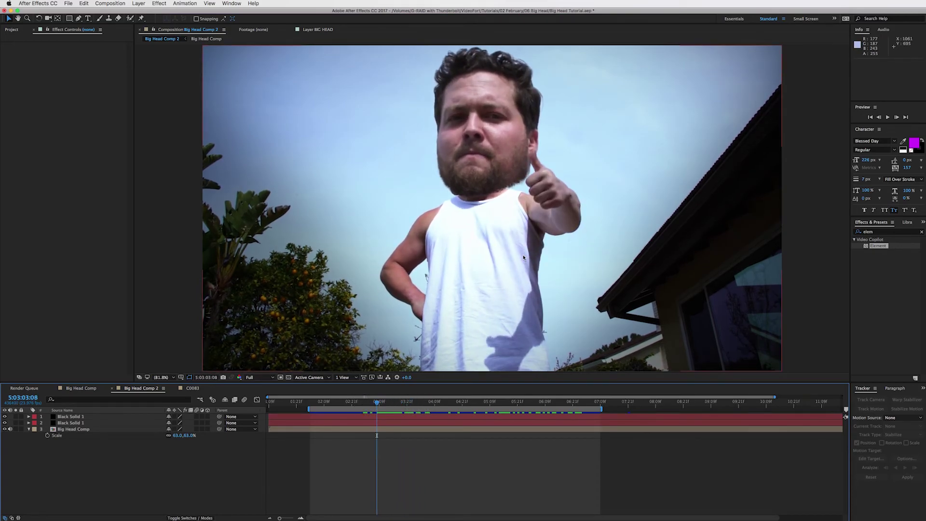
Step: In C0083, duplicate Body and place Body 2 above BIG HEAD to show the original head
{"action": "left_click", "coordinate": [188, 389]}
{"action": "left_click", "coordinate": [71, 436]}
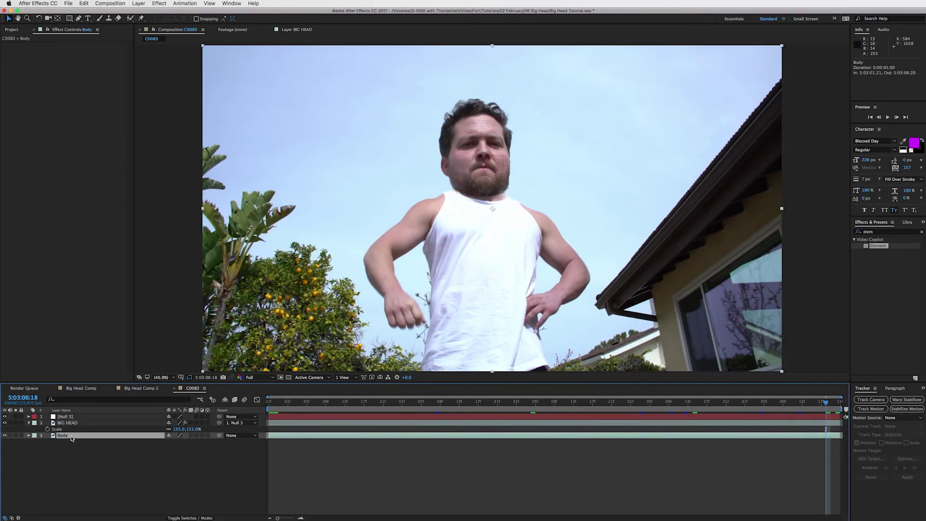
{"action": "key", "text": "super+d"}
{"action": "left_click_drag", "start_coordinate": [71, 437], "coordinate": [77, 424]}
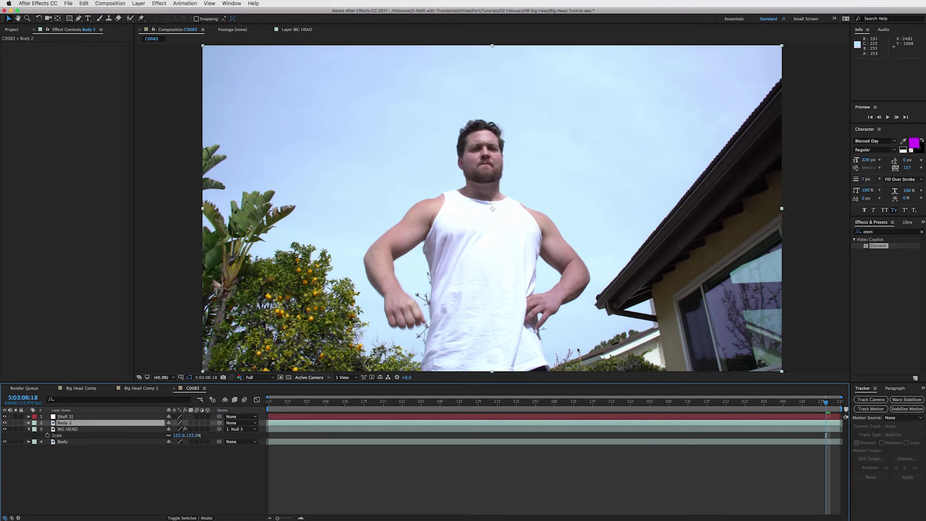
{"action": "left_click_drag", "start_coordinate": [304, 401], "coordinate": [369, 401]}
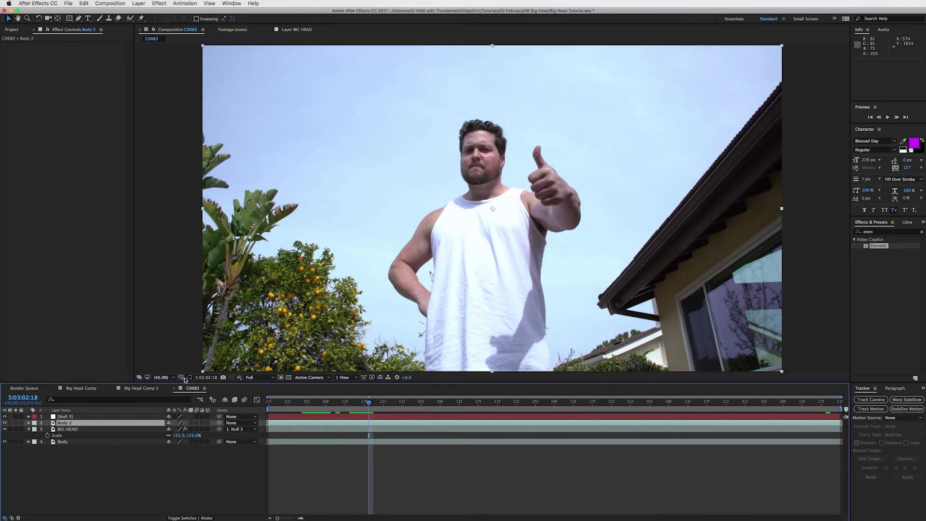
Step: Compare the matching thumbs-up frame in Big Head Comp 2 and play the final shot
{"action": "left_click", "coordinate": [140, 388]}
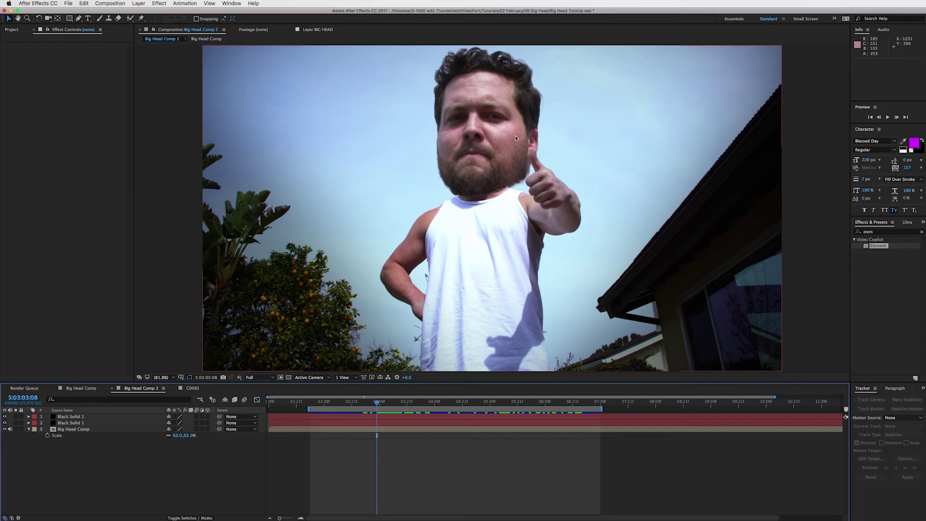
{"action": "mouse_move", "coordinate": [378, 403]}
{"action": "left_mouse_down"}
{"action": "mouse_move", "coordinate": [368, 405]}
{"action": "mouse_move", "coordinate": [377, 406]}
{"action": "left_mouse_up"}
{"action": "left_click_drag", "start_coordinate": [402, 409], "coordinate": [522, 410]}
{"action": "key", "text": "space"}
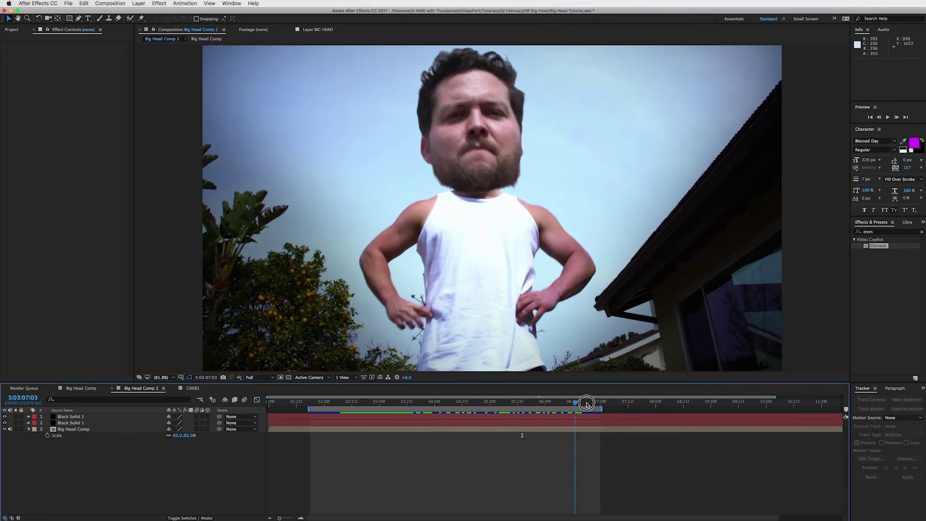